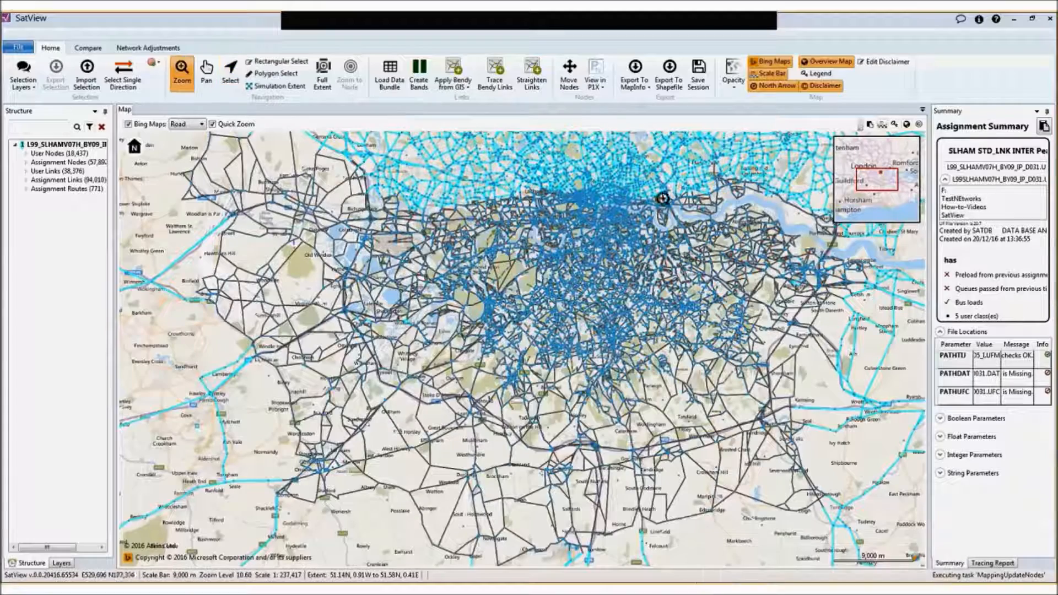
Select the links along New Kent Road, from the Elephant and Castle junction to the Bricklayers Arms roundabout, with a polygon selection
left_click_drag(655, 191, 545, 265)
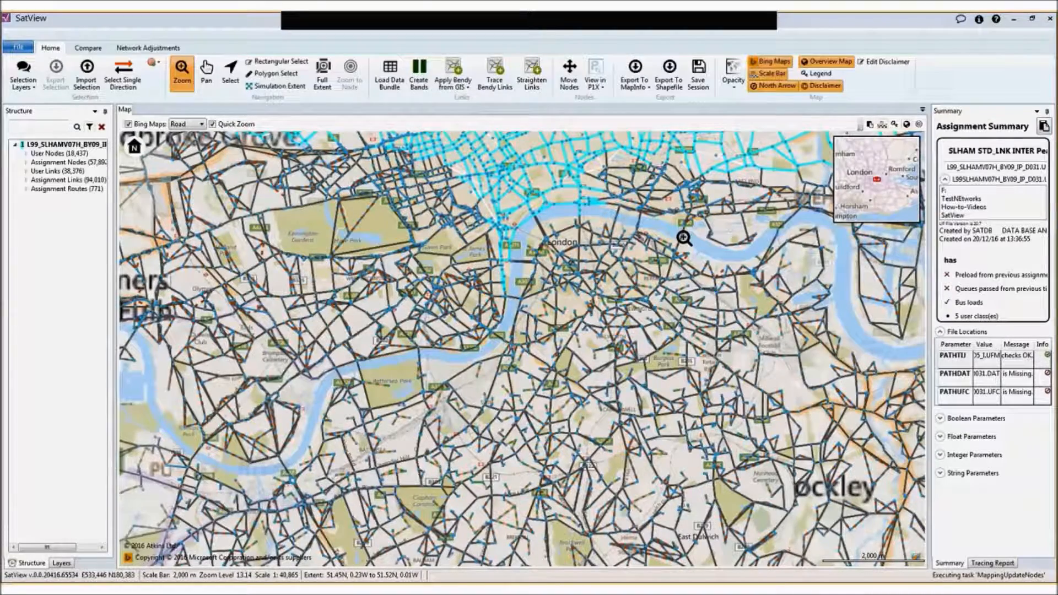
left_click_drag(685, 238, 517, 350)
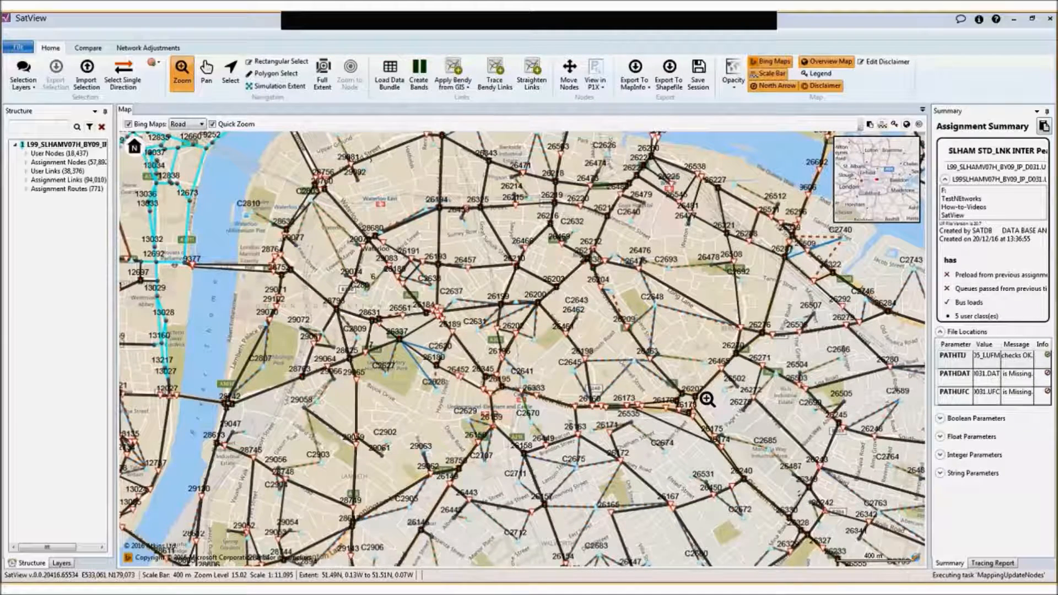
left_click(693, 408)
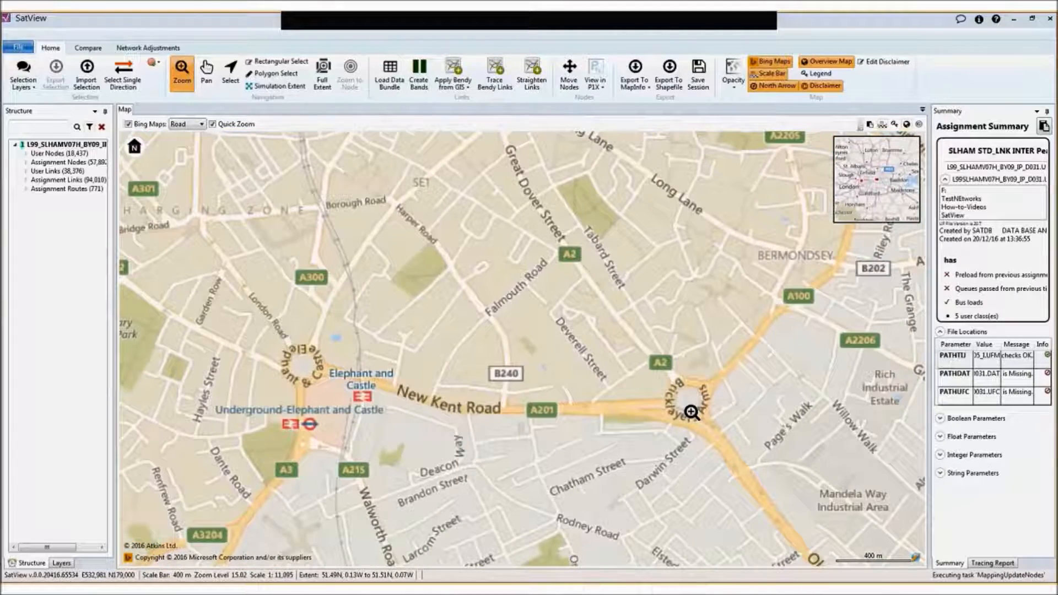
left_click(691, 413)
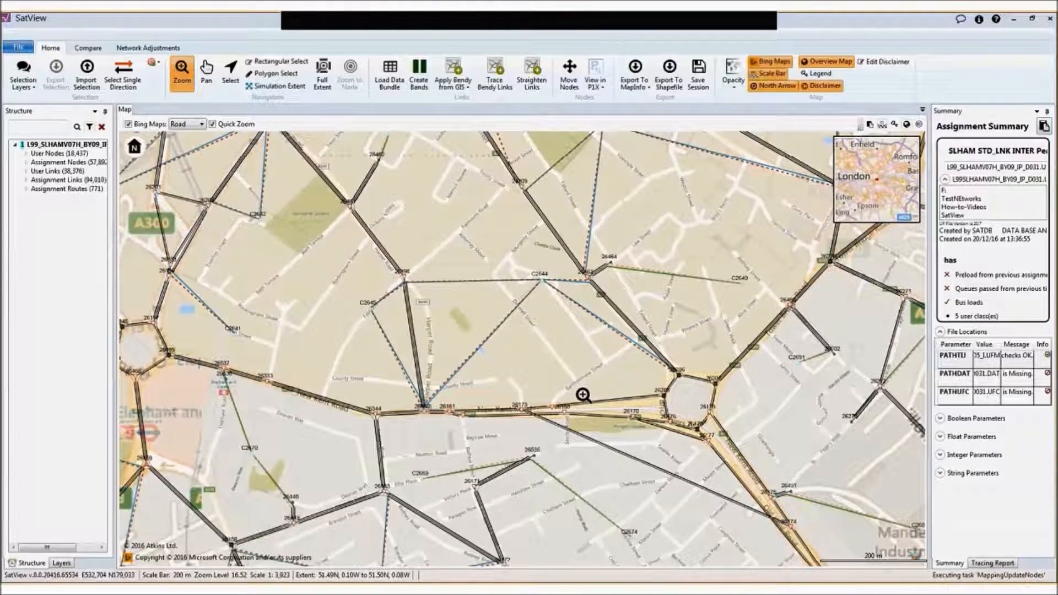
scroll(689, 404, "down", 1)
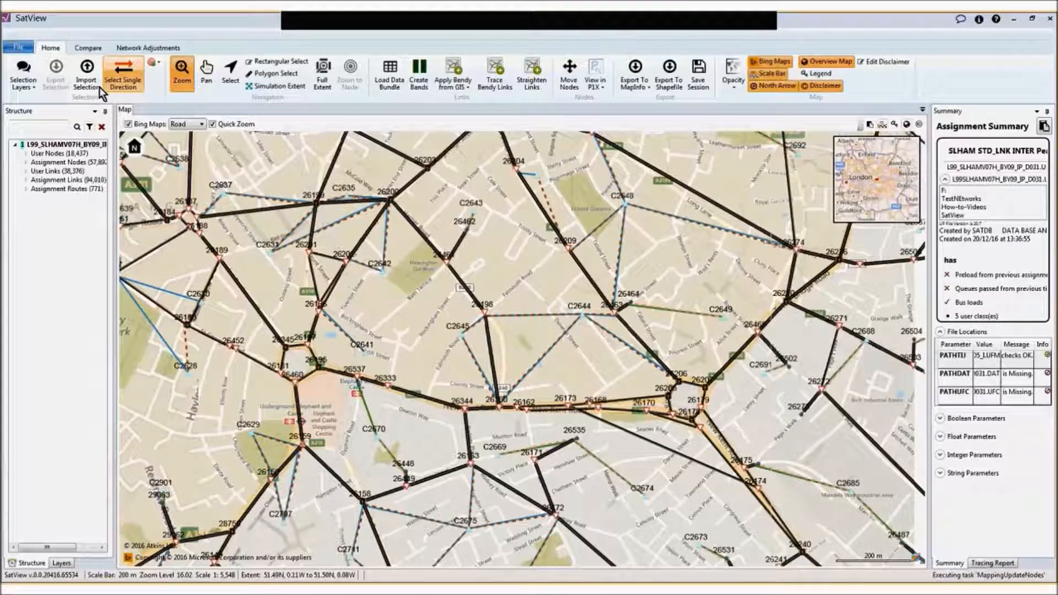
left_click(269, 74)
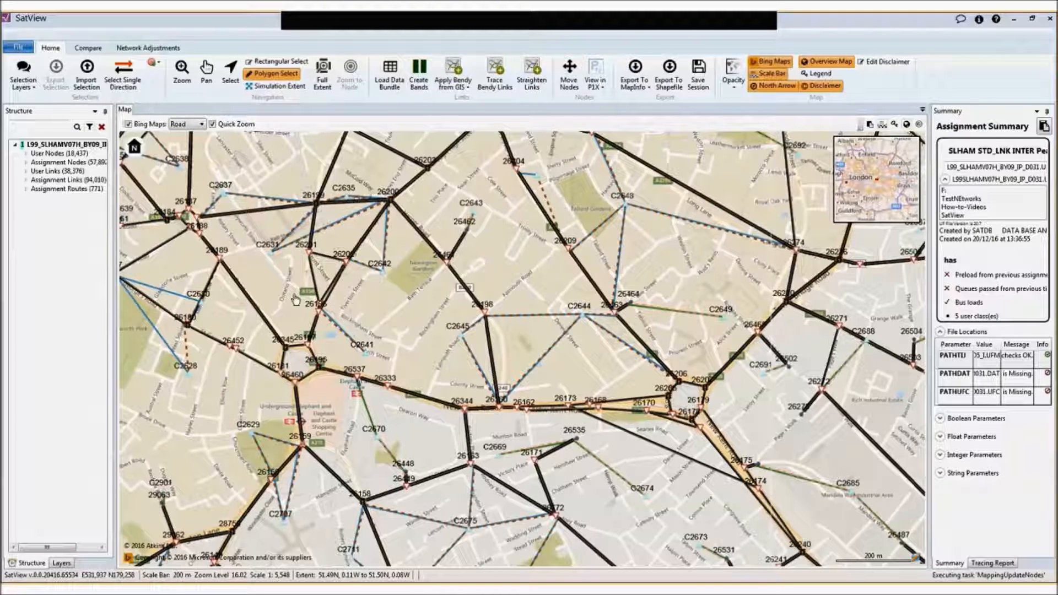
left_click(295, 318)
left_click(261, 339)
double_click(260, 389)
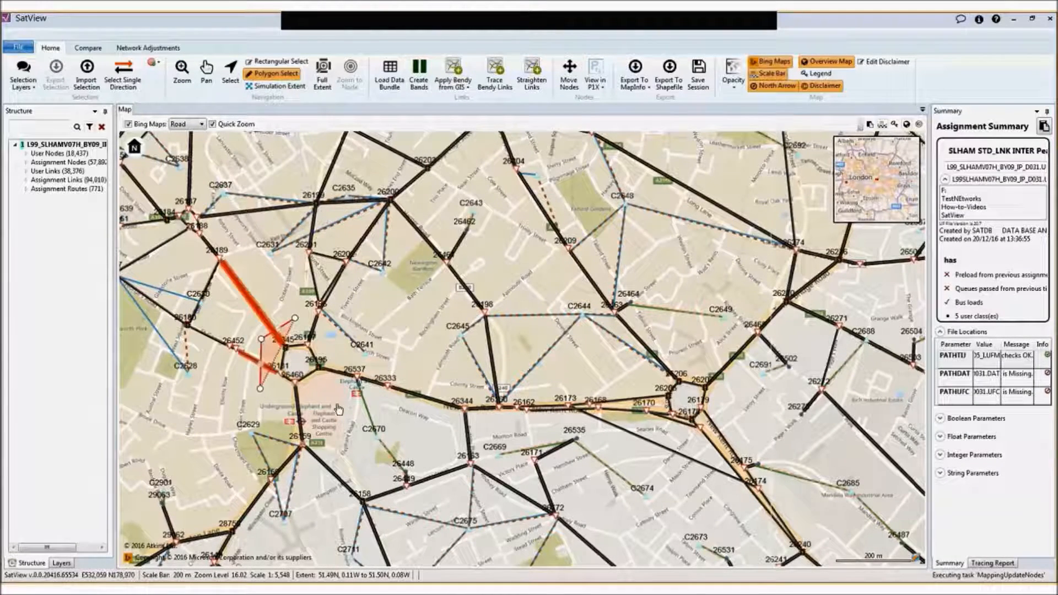
left_click(337, 404)
left_click(389, 402)
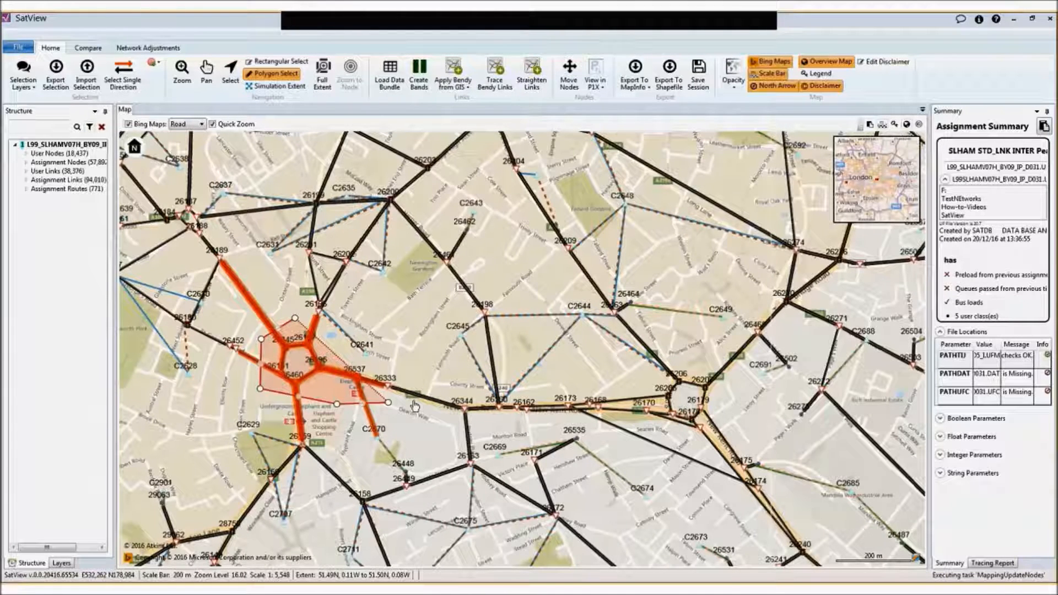
left_click(496, 426)
left_click(590, 427)
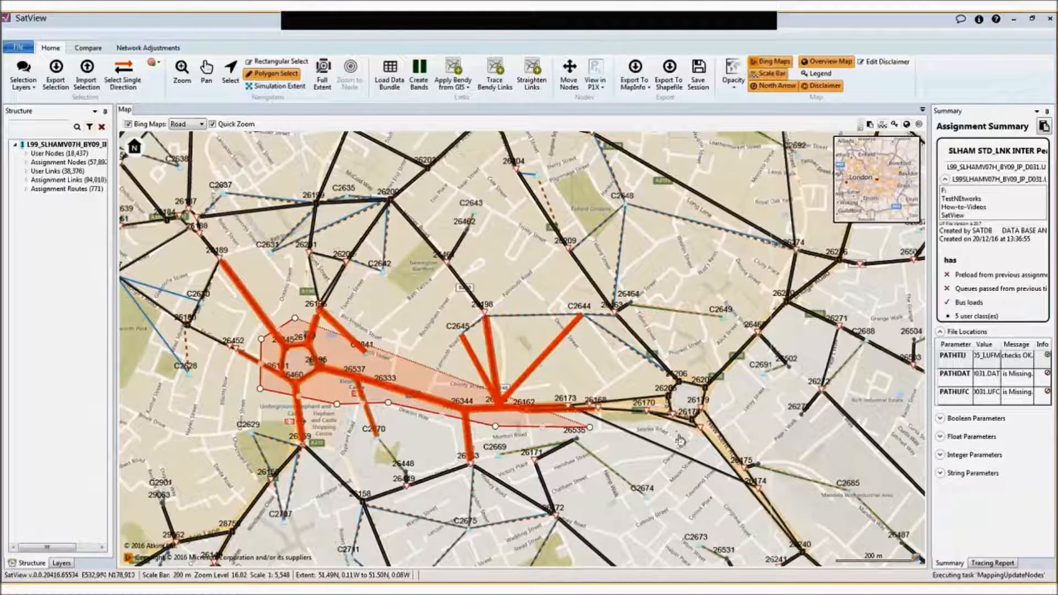
left_click(741, 435)
left_click(725, 345)
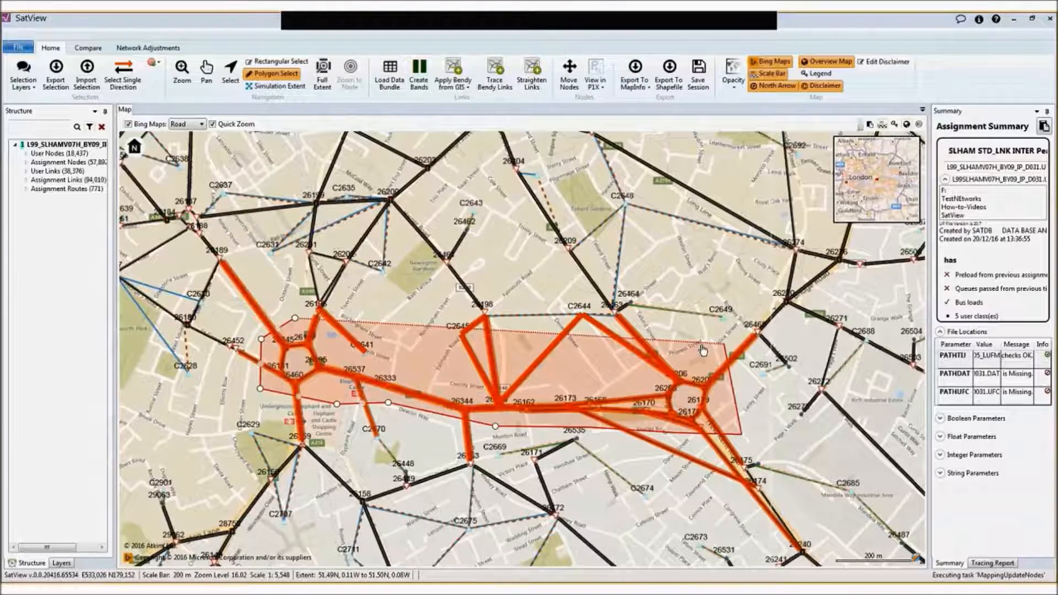
left_click(615, 359)
left_click(446, 368)
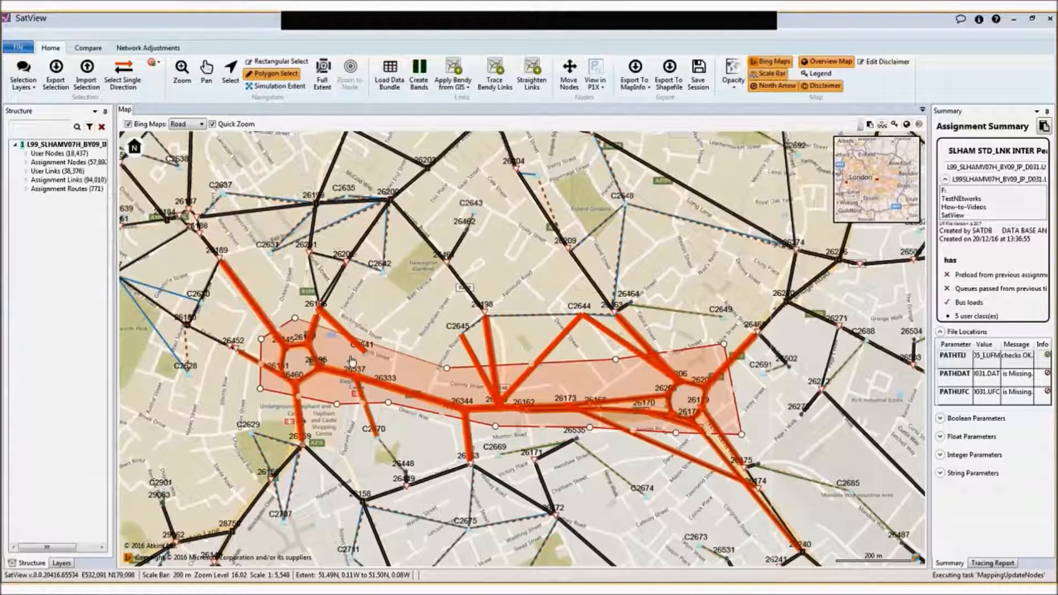
left_click(350, 357)
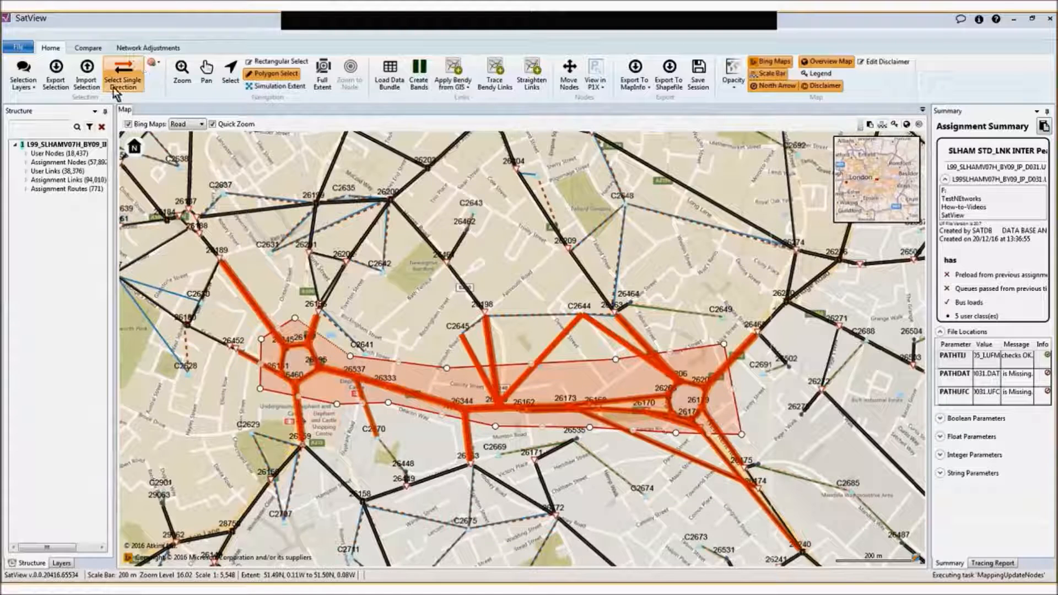
Export the selected links to a CSV file named ElephantandCastle in the SatView folder
left_click(58, 80)
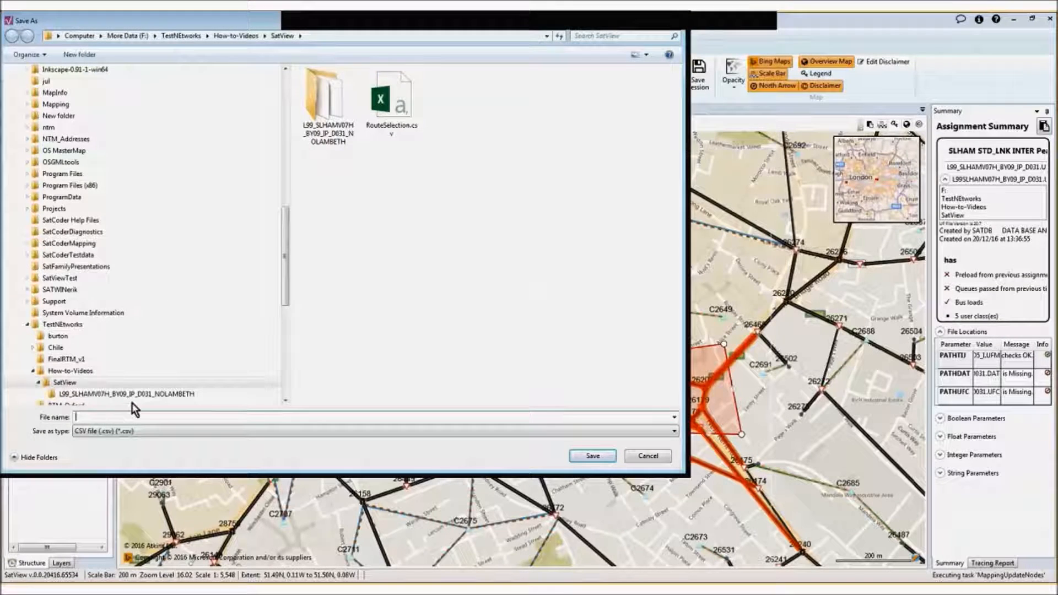
type("Elephantand")
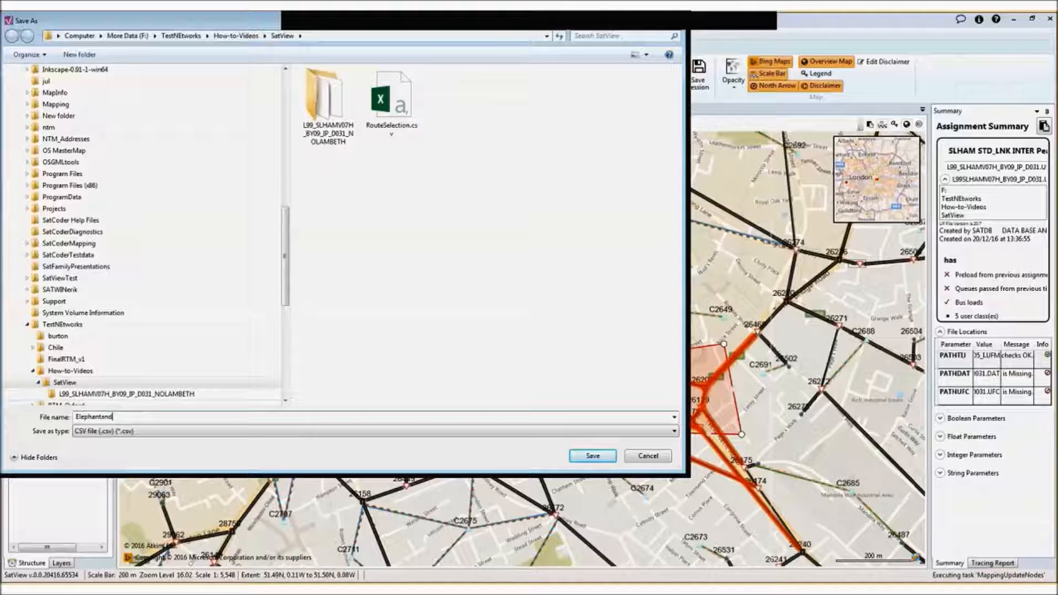
type("CastleLis")
key("Return")
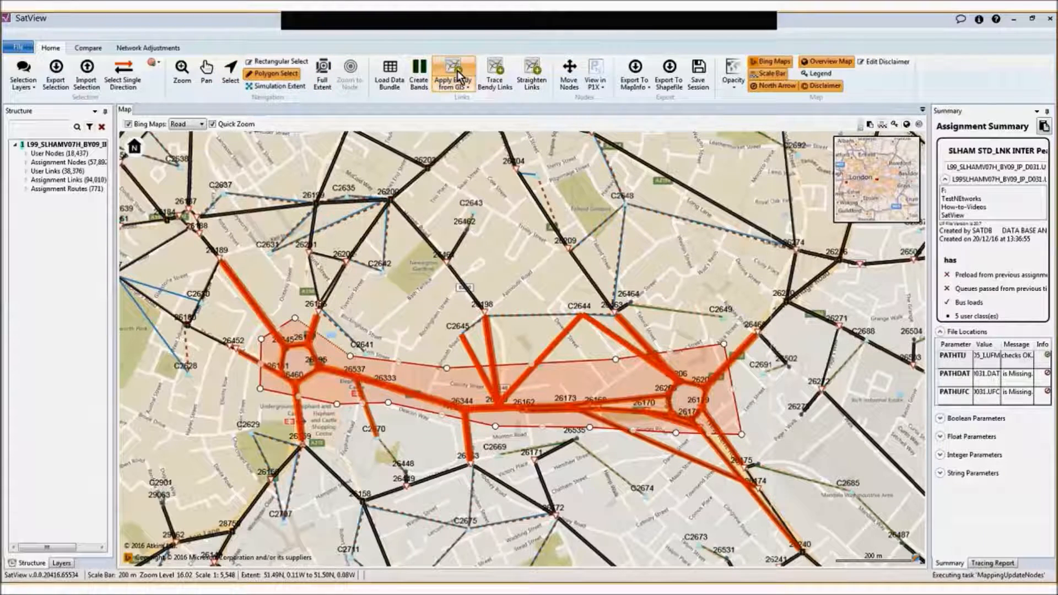
Start creating bands and load the UC 1 to UC 5 Flow (Demand) fields from the Flows data bundle
left_click(425, 66)
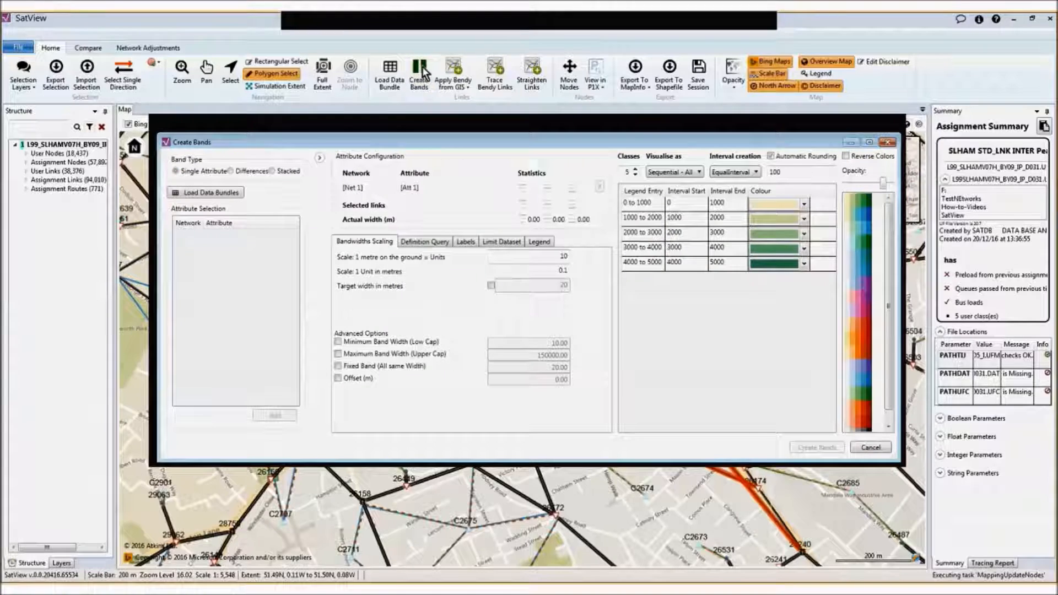
left_click(220, 197)
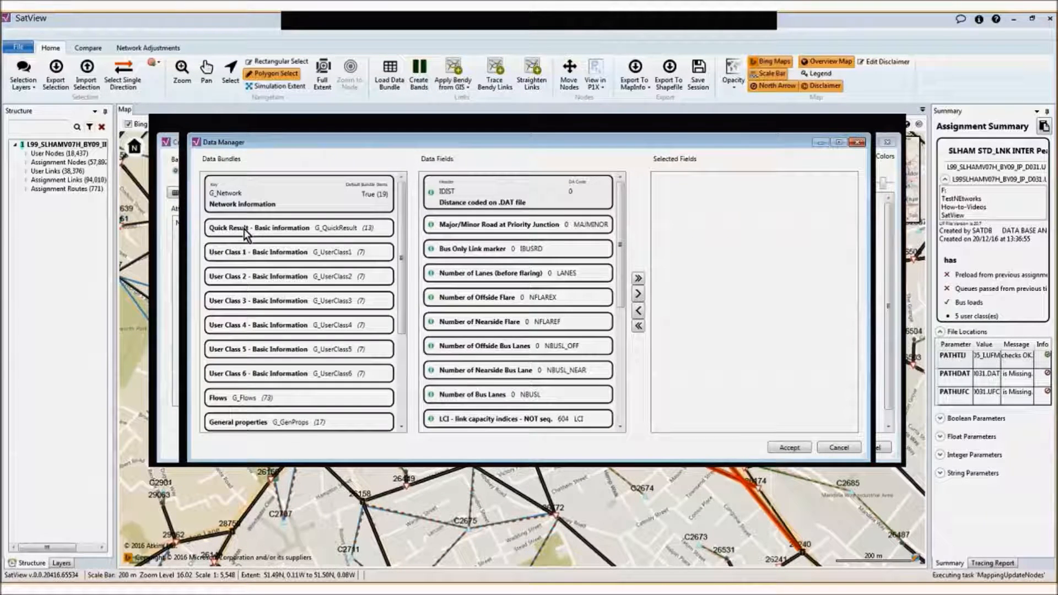
left_click(231, 398)
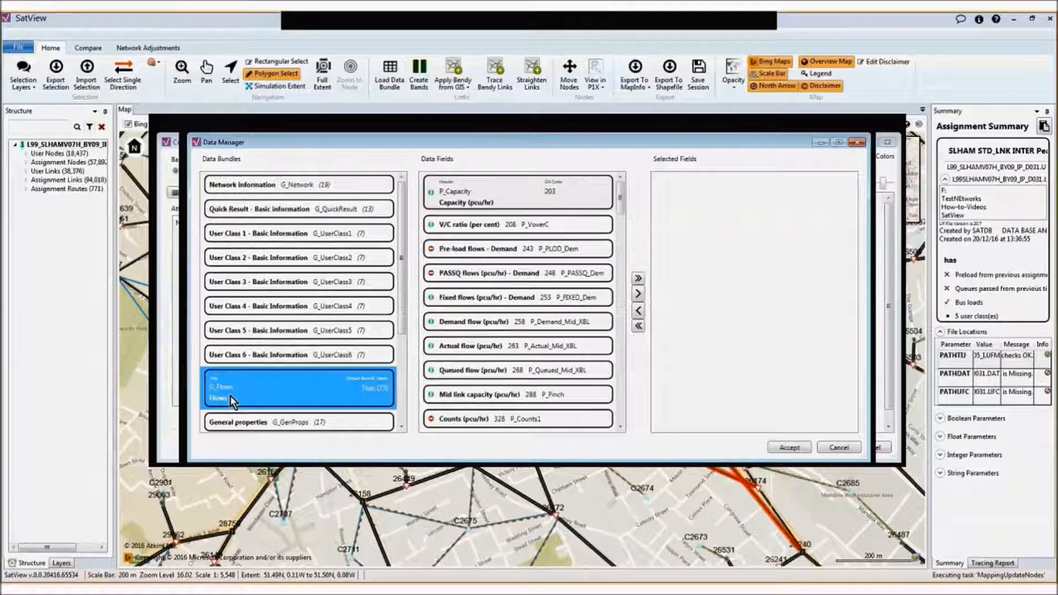
left_click_drag(619, 197, 618, 231)
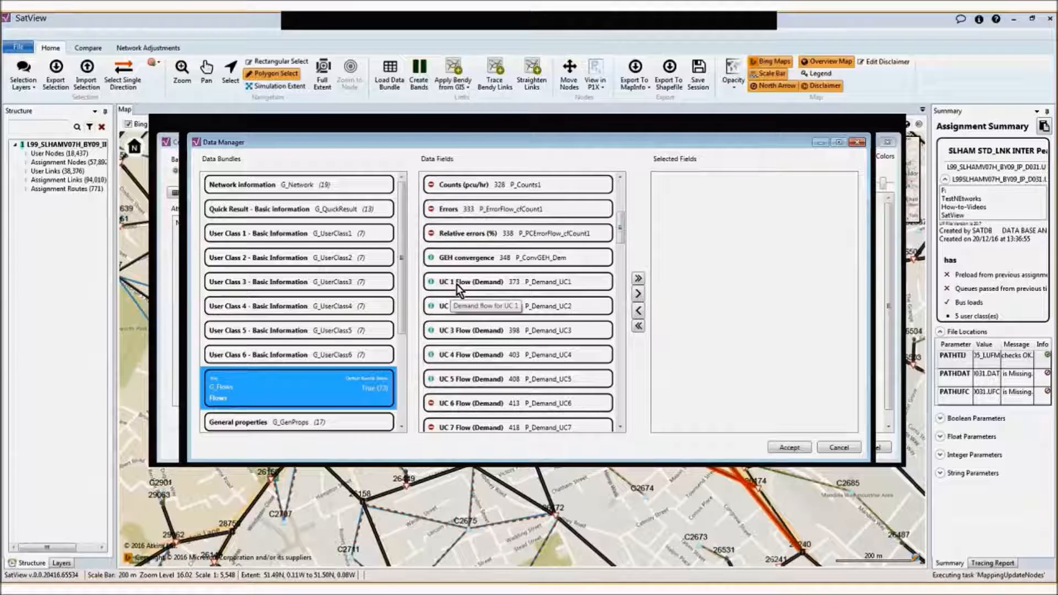
left_click(457, 283)
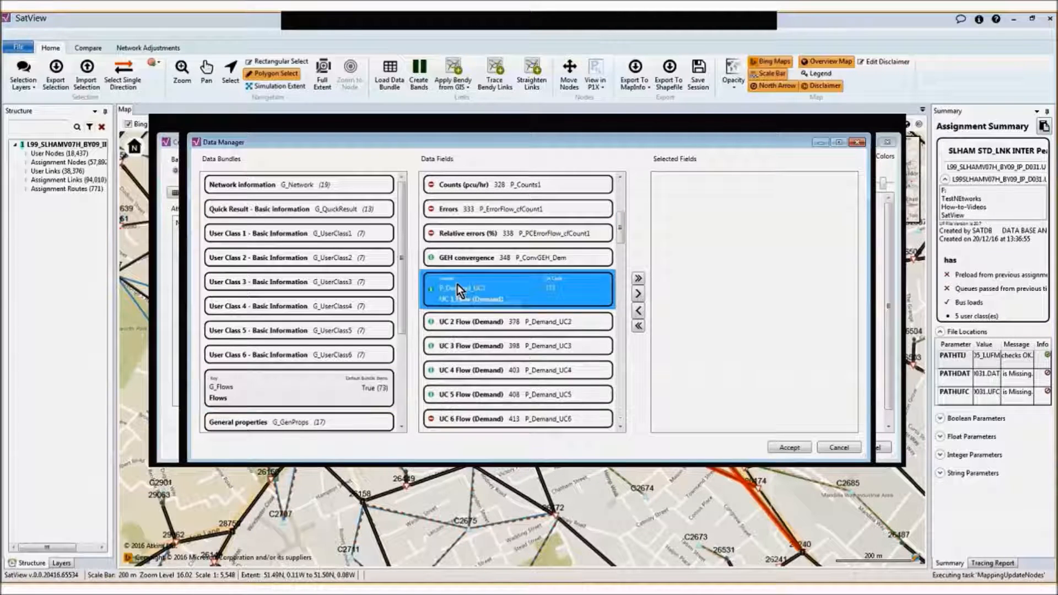
left_click(449, 397, "shift")
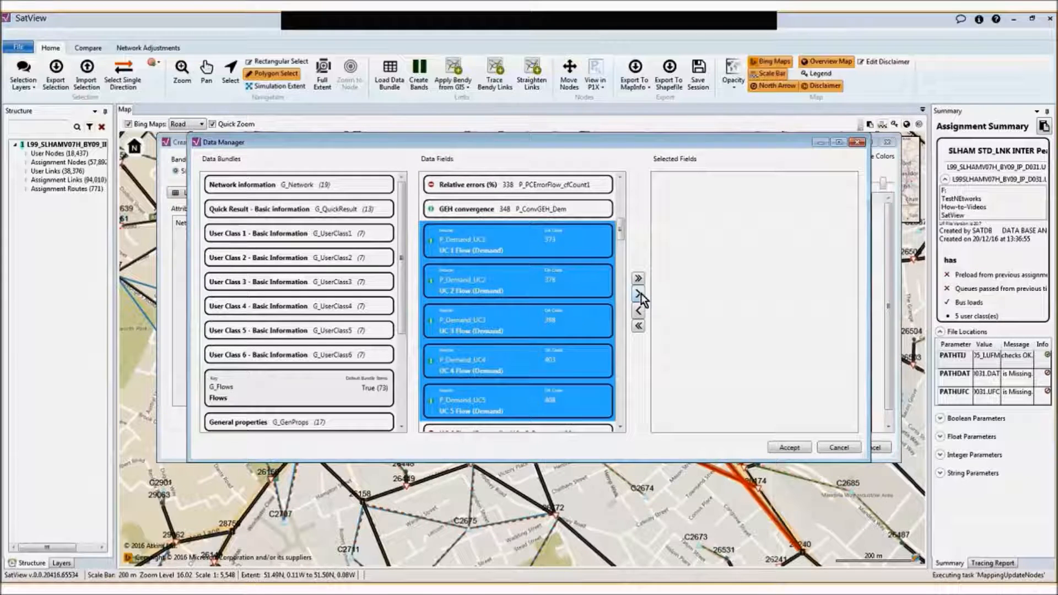
left_click(640, 294)
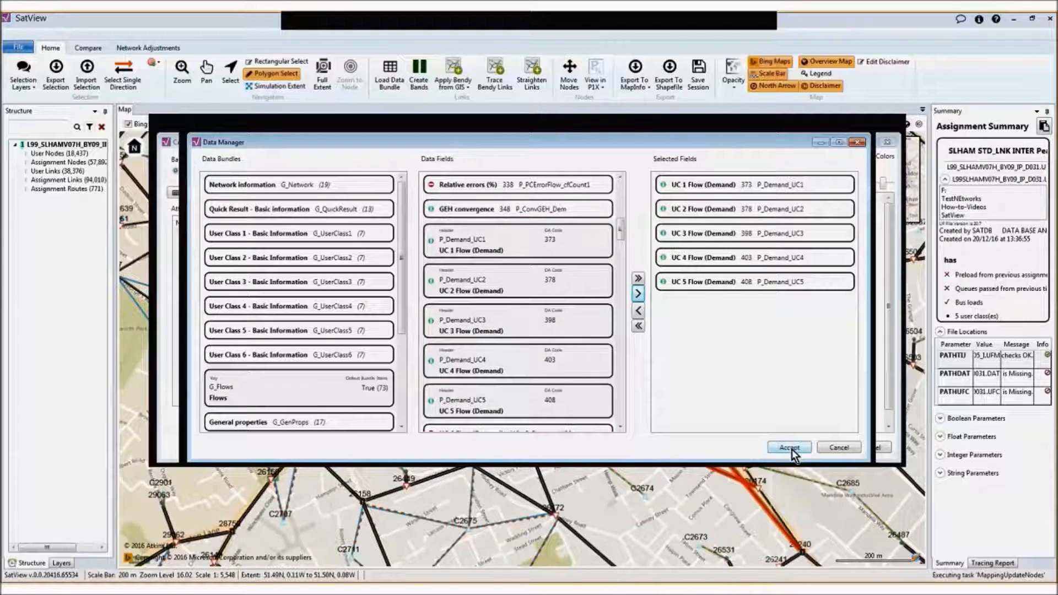
left_click(790, 447)
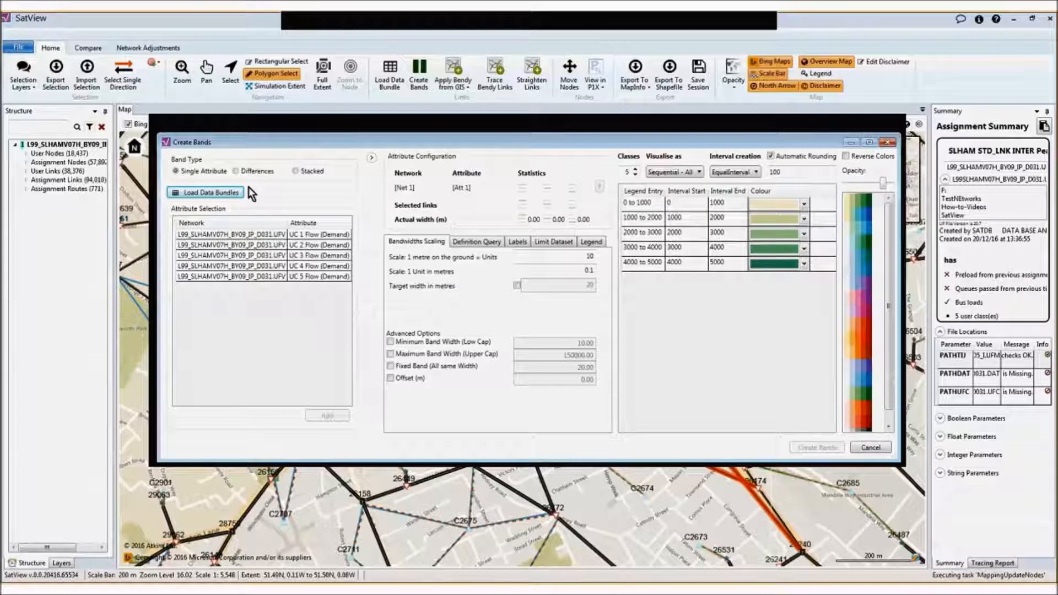
Set the band type to Stacked and add all five UC Flow (Demand) attributes to the band configuration
left_click(296, 171)
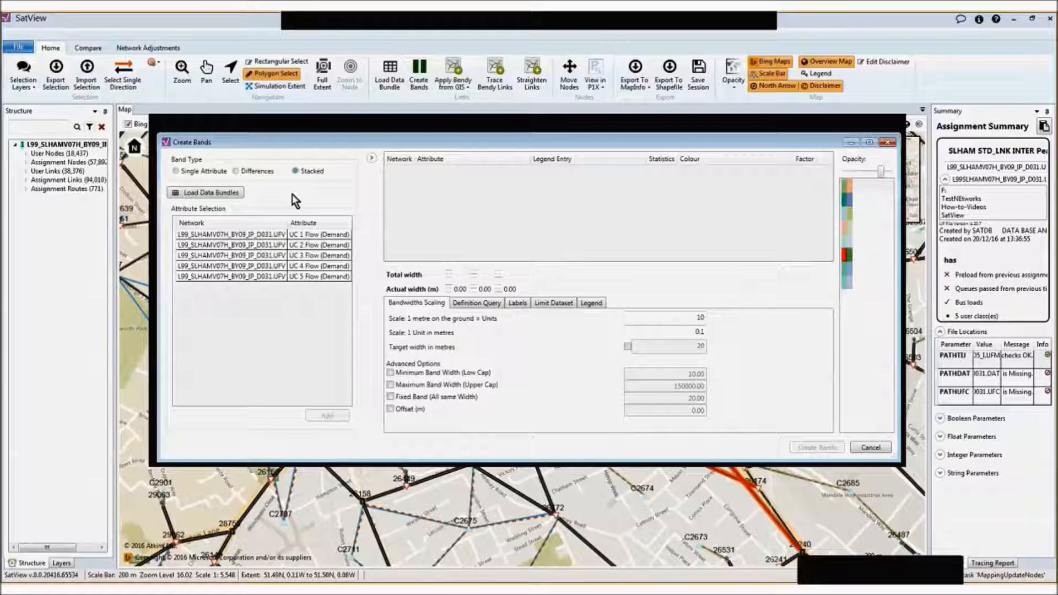
left_click(187, 236)
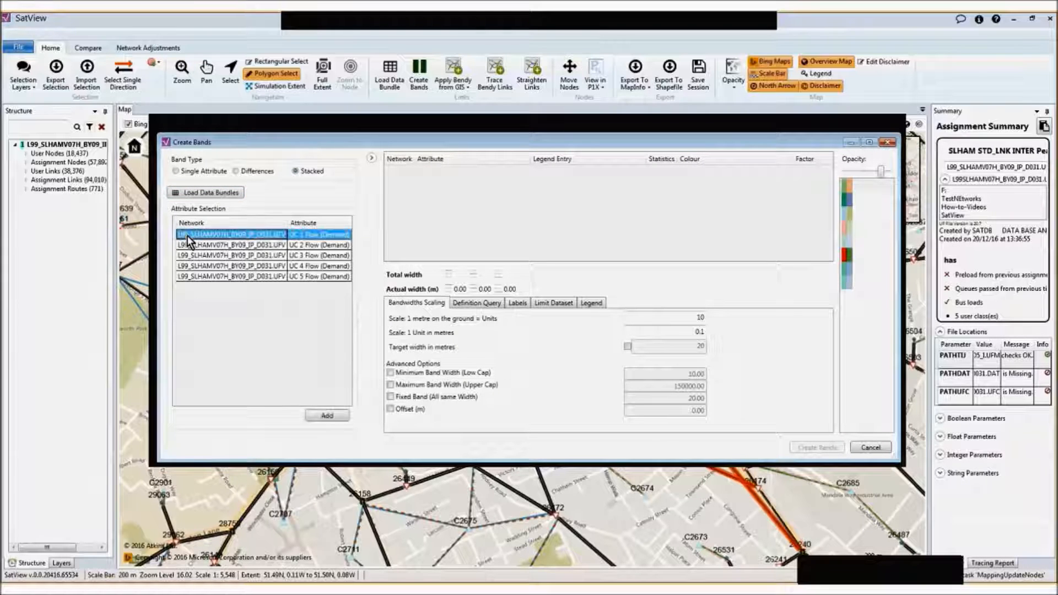
left_click(190, 276, "shift")
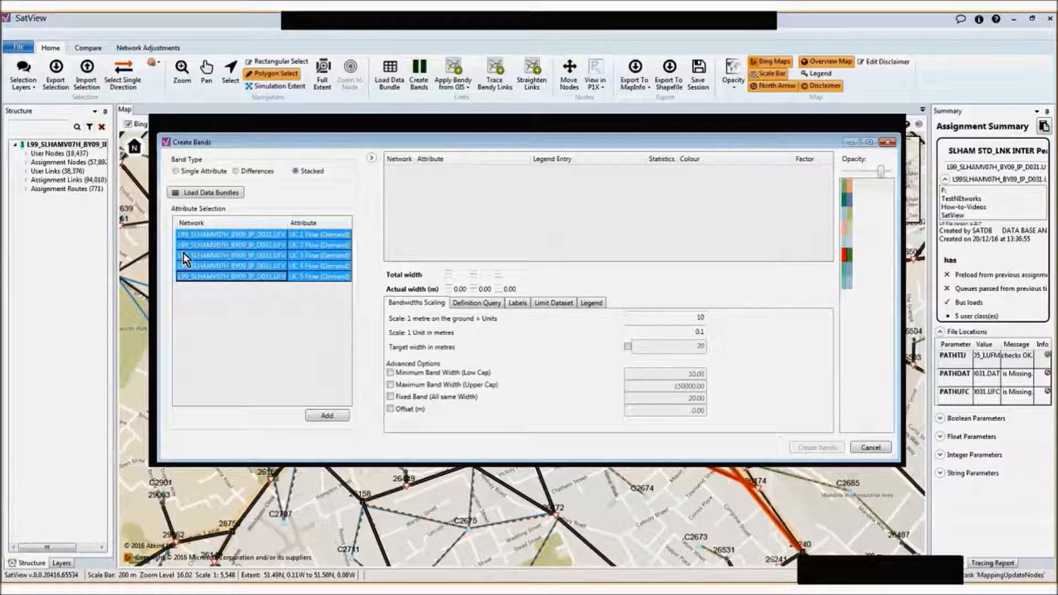
left_click_drag(183, 253, 437, 183)
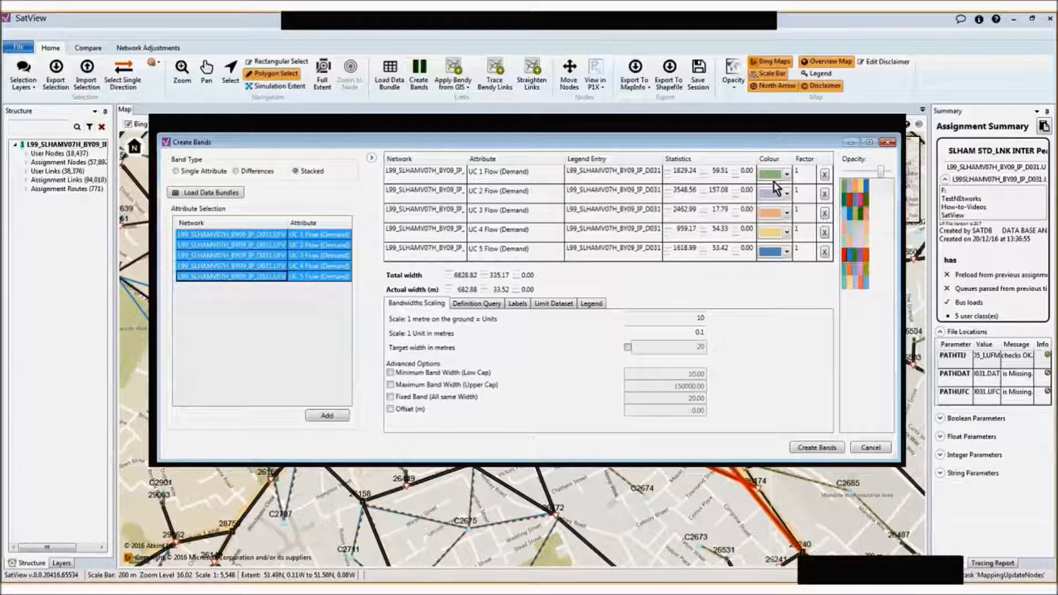
Apply the teal, orange, blue, pink and olive palette to the stacked bands and raise their opacity to the maximum
left_click(858, 220)
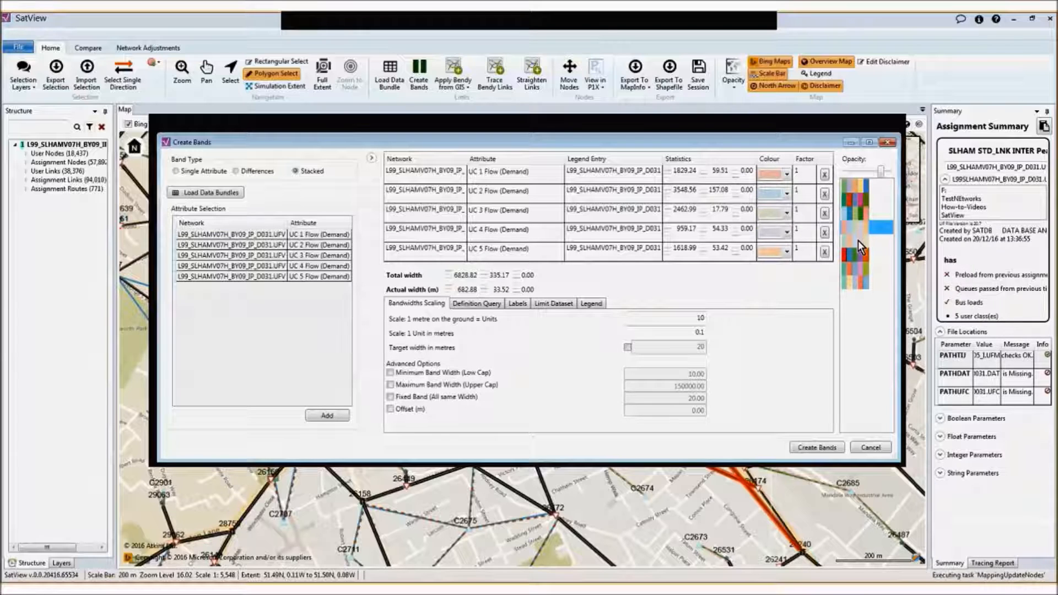
left_click(857, 254)
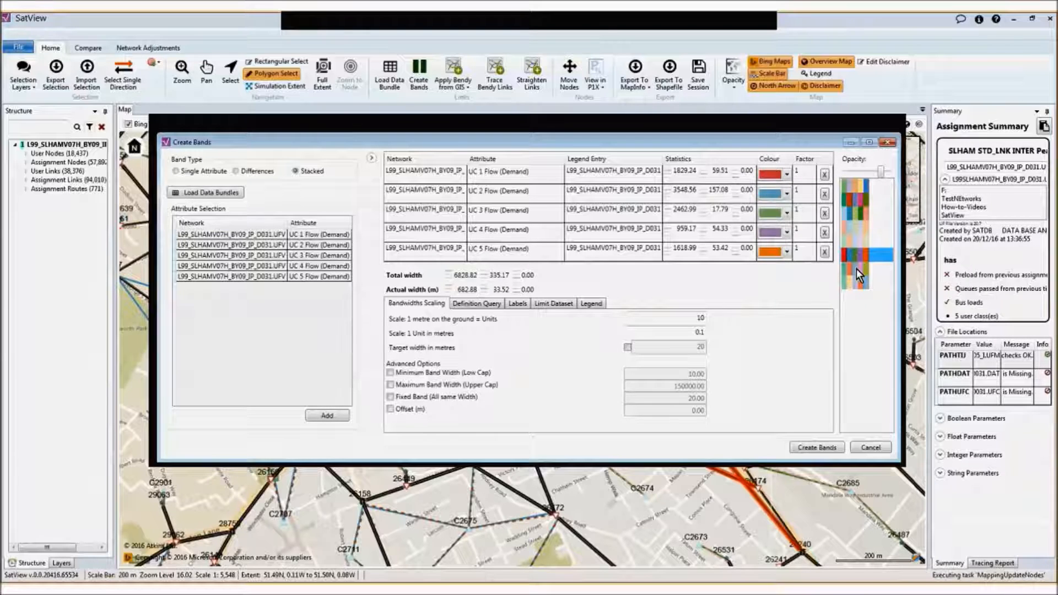
left_click(858, 279)
left_click(855, 269)
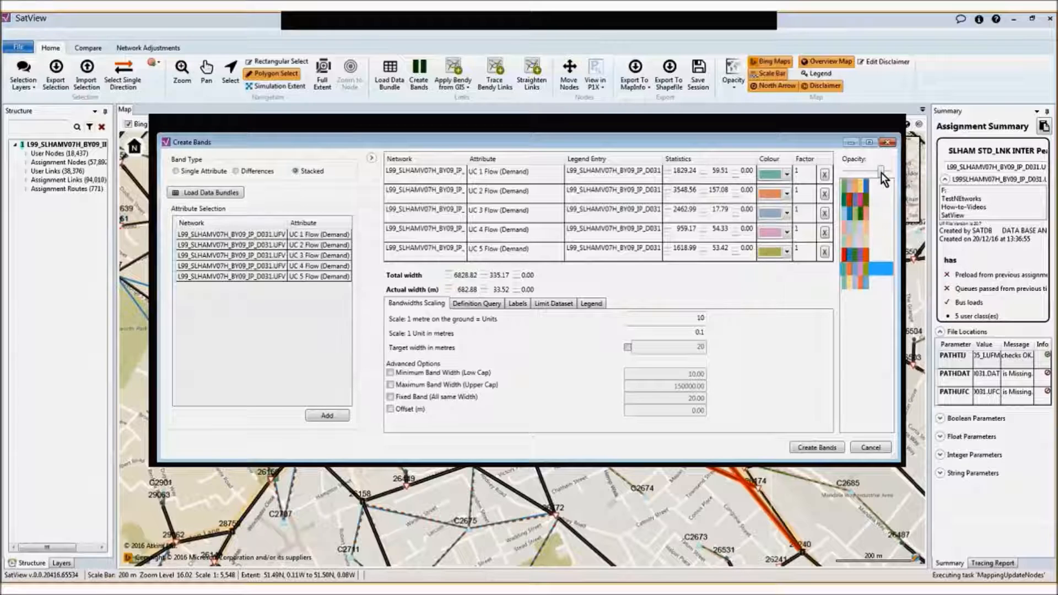
left_click_drag(881, 172, 895, 170)
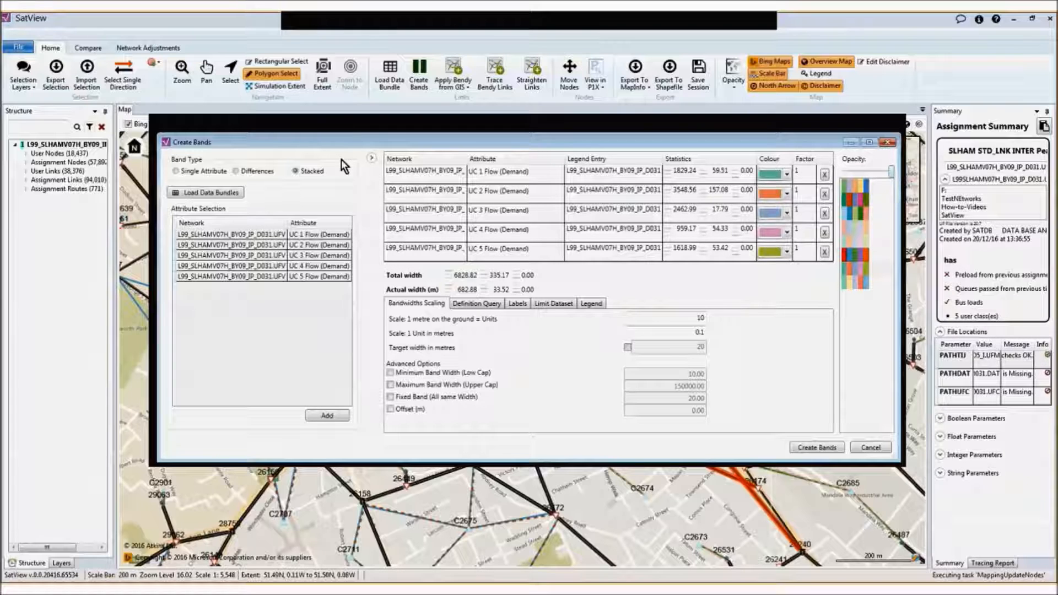
Limit the band dataset to selected links only and exclude Simulation Turns, keeping Simulation Links
left_click(371, 158)
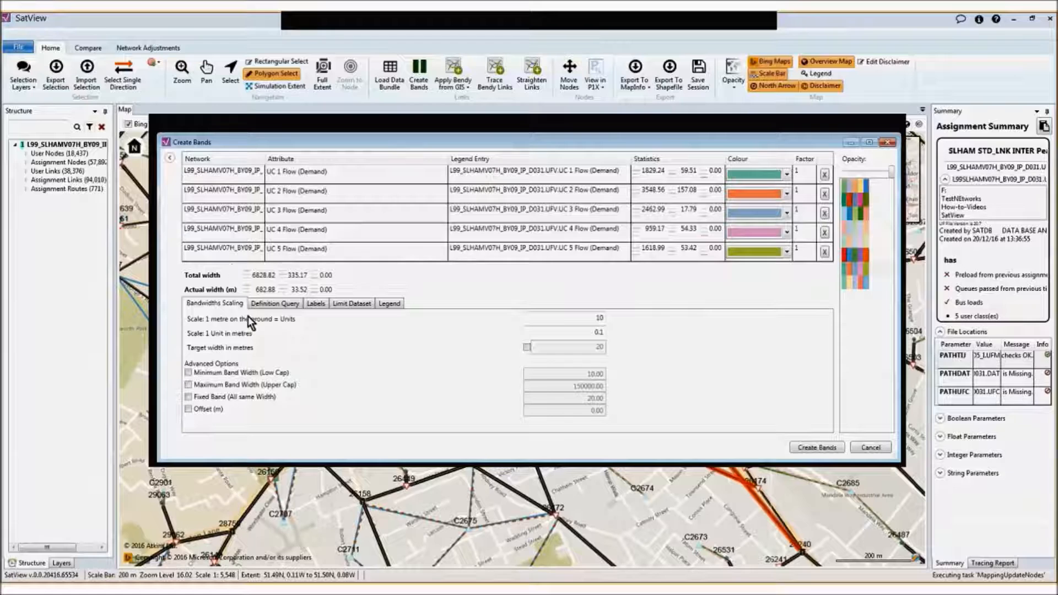
left_click(351, 303)
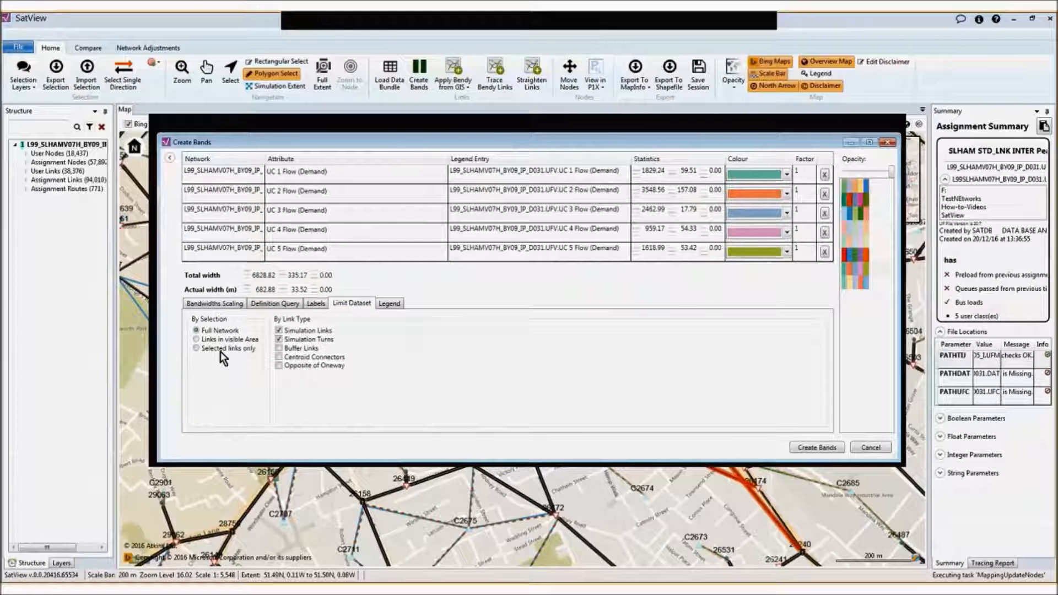
left_click(197, 351)
left_click(279, 339)
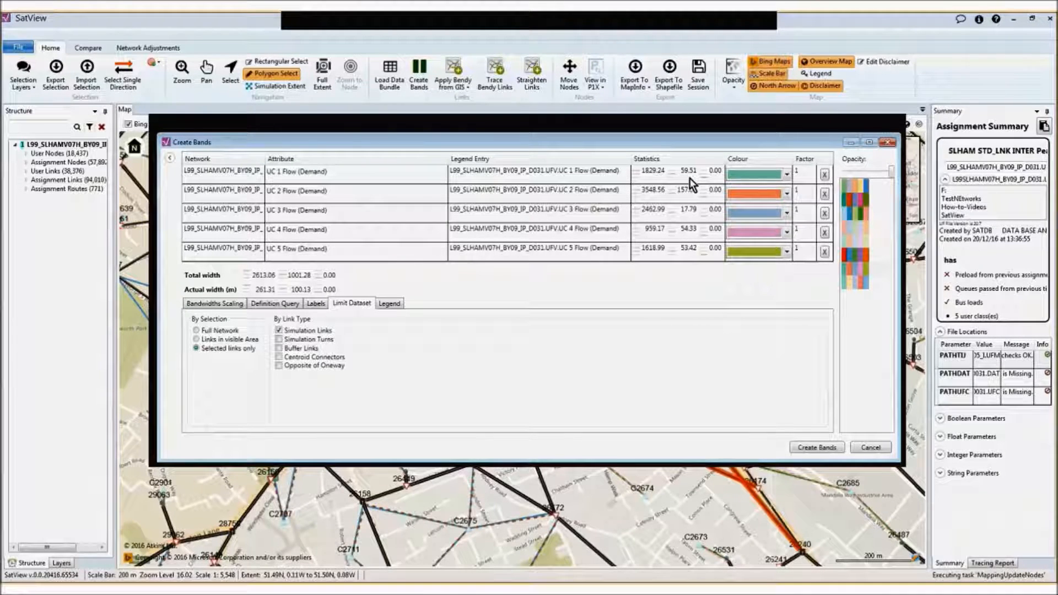
Generate the stacked demand-flow bands for the selected links, keeping the factor of every user class at 1
left_click(799, 192)
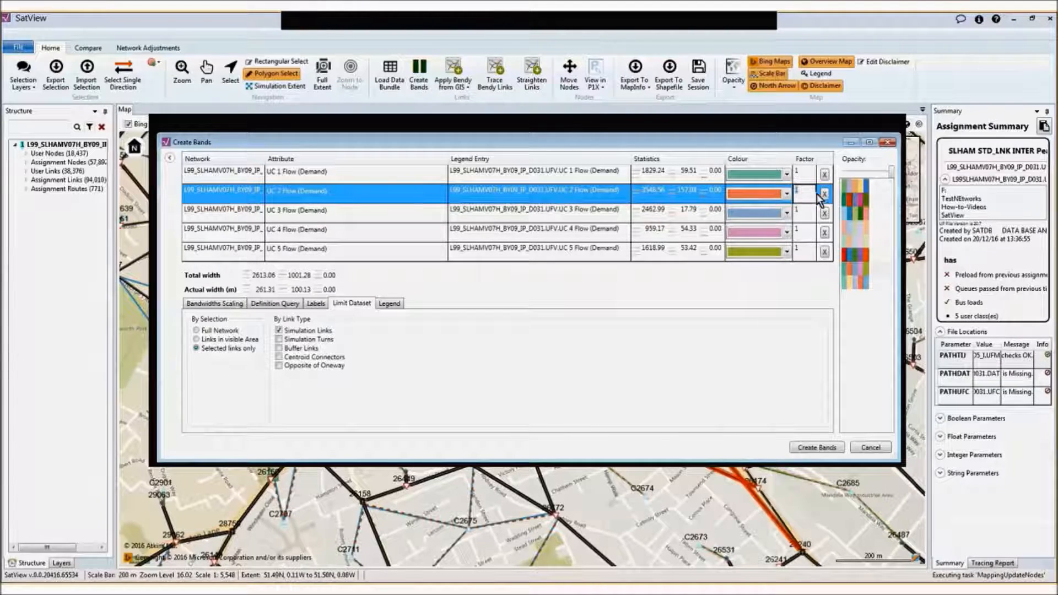
left_click(808, 212)
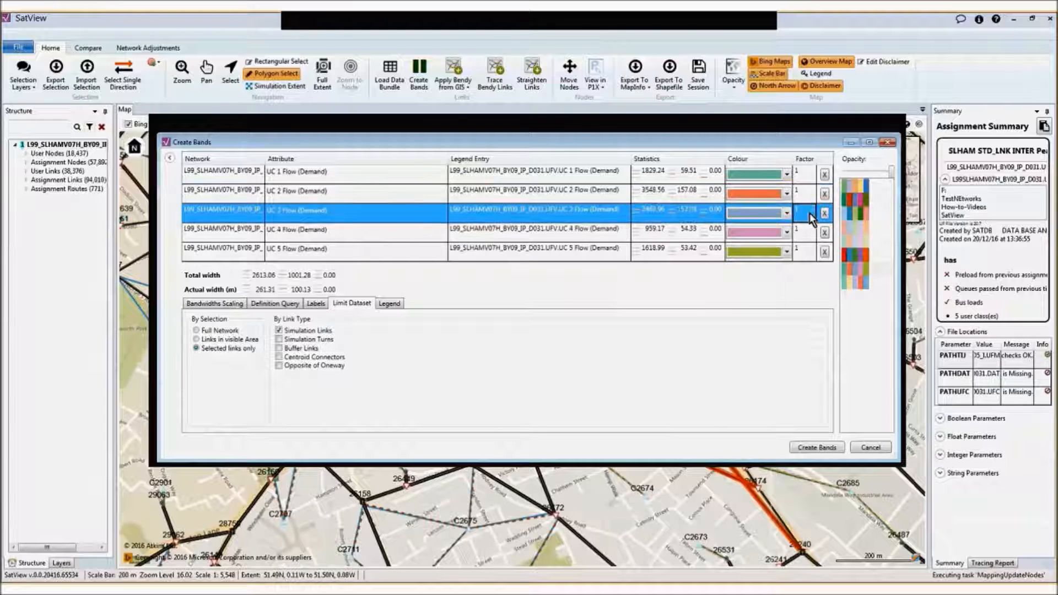
left_click(809, 232)
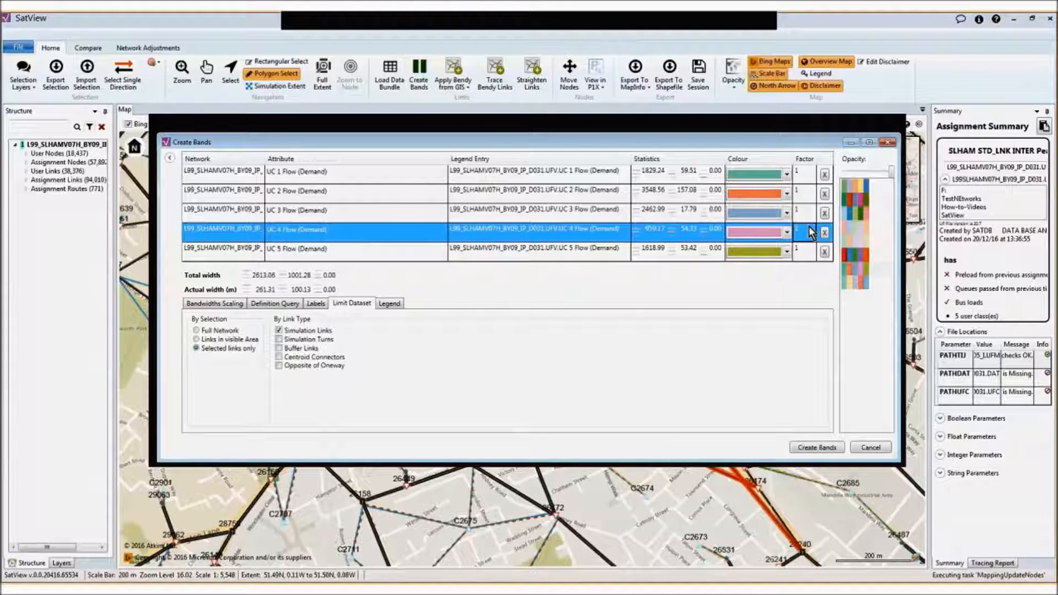
left_click(423, 251)
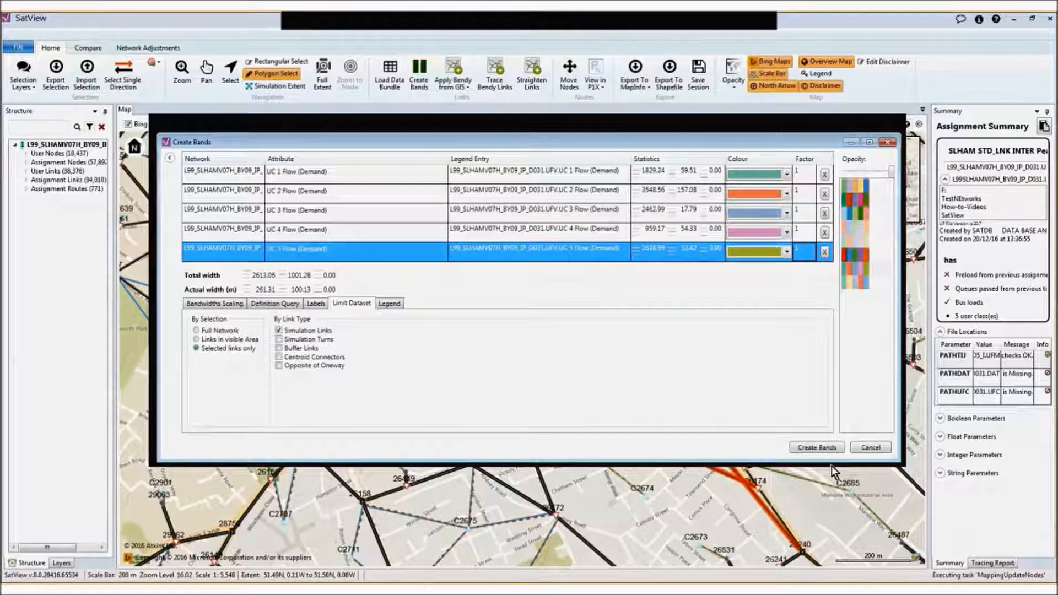
left_click(818, 448)
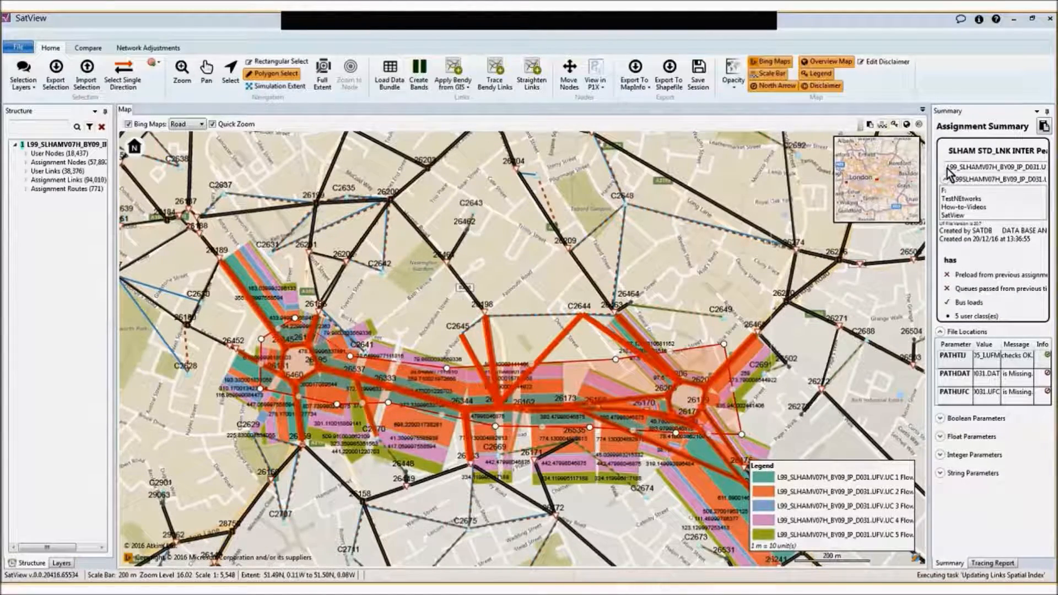
Rename the network as "2015 IP flows" and refresh the legend preview in the band configuration
type("2015 IP flows")
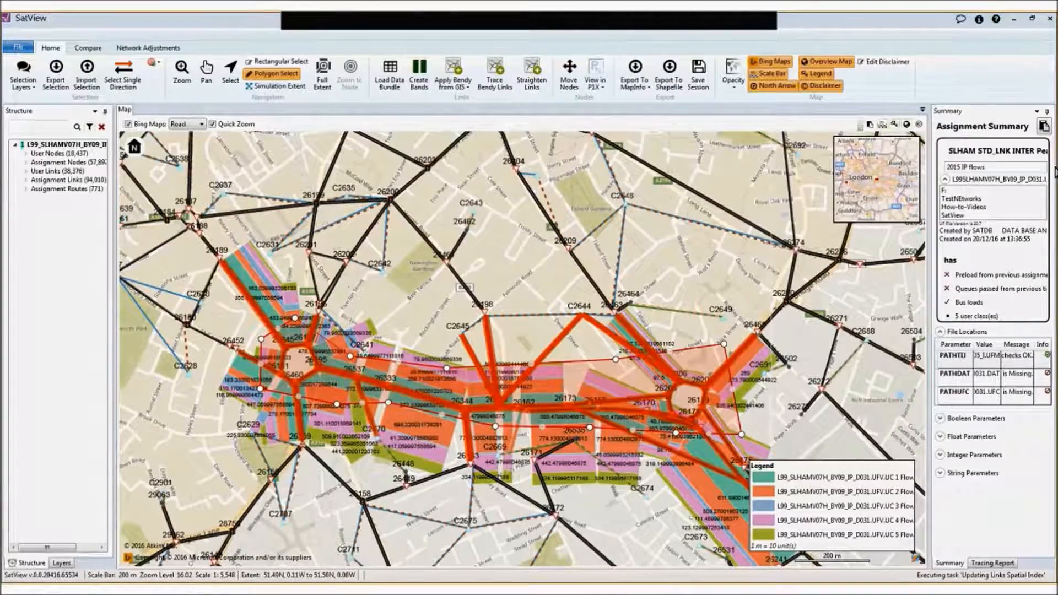
key("Return")
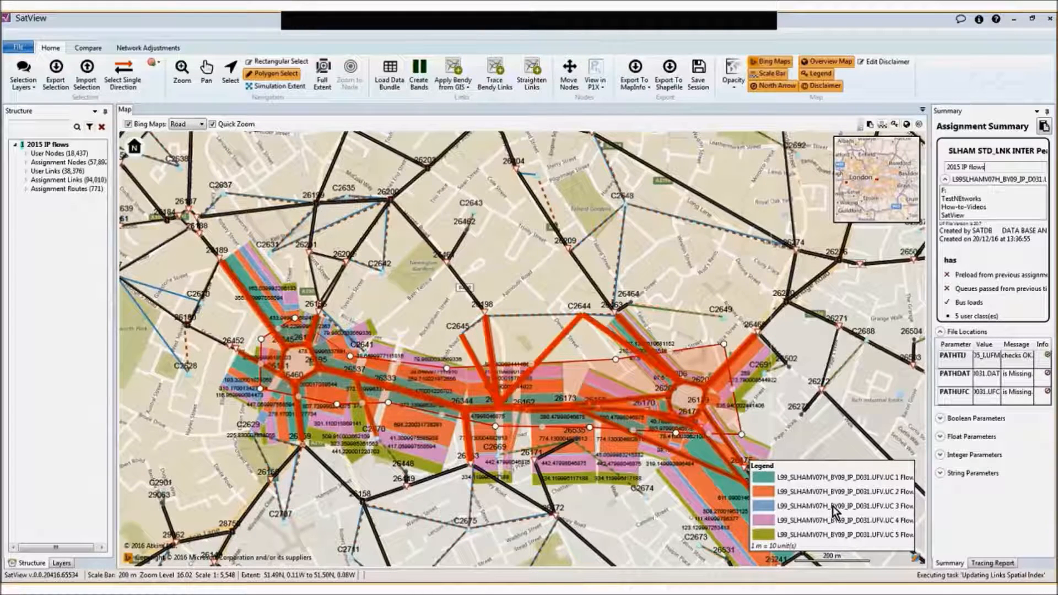
left_click(420, 77)
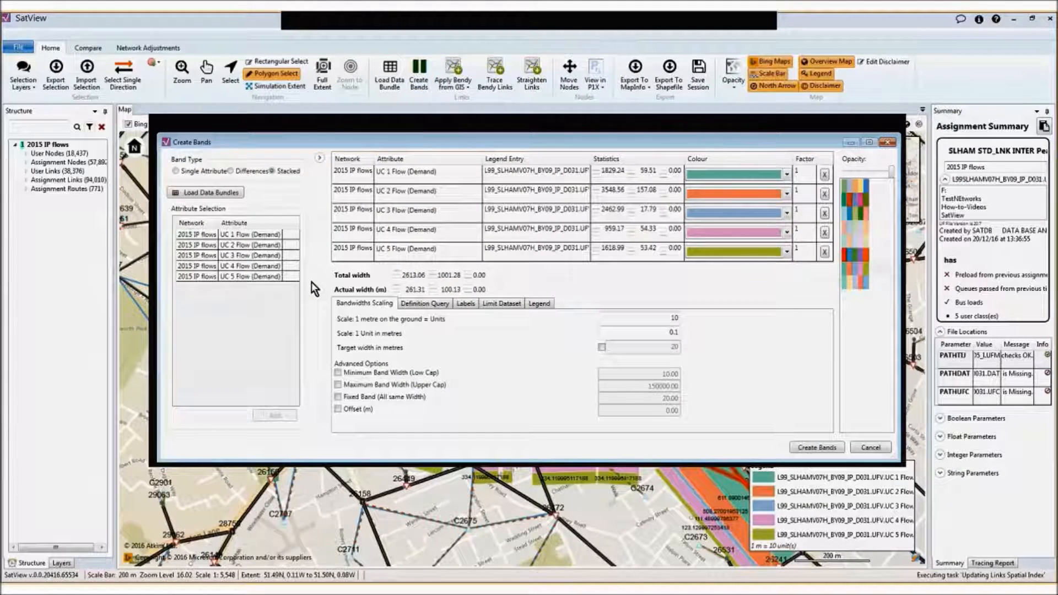
left_click(540, 303)
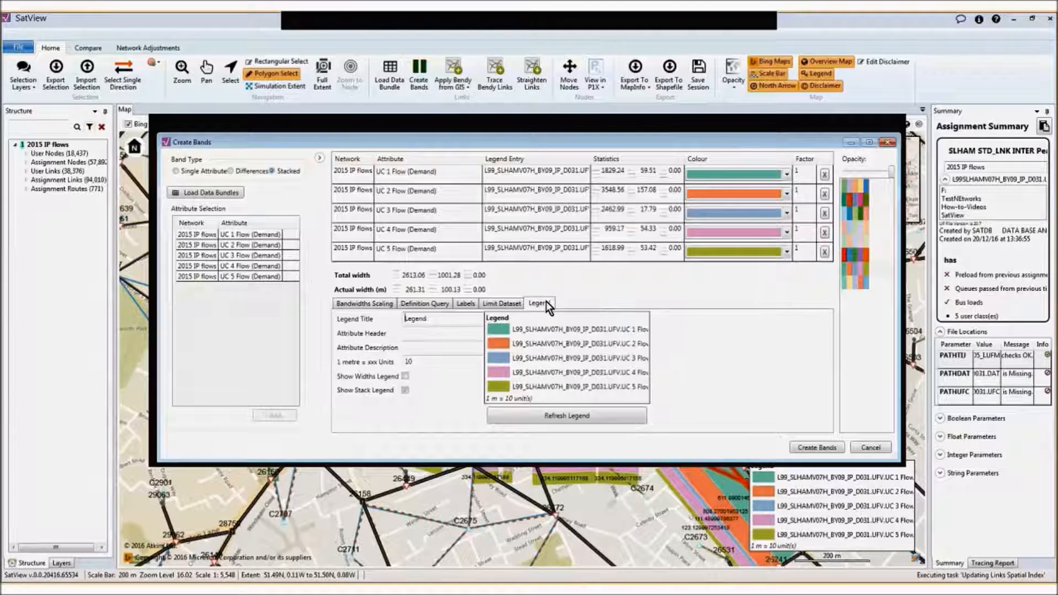
left_click(561, 418)
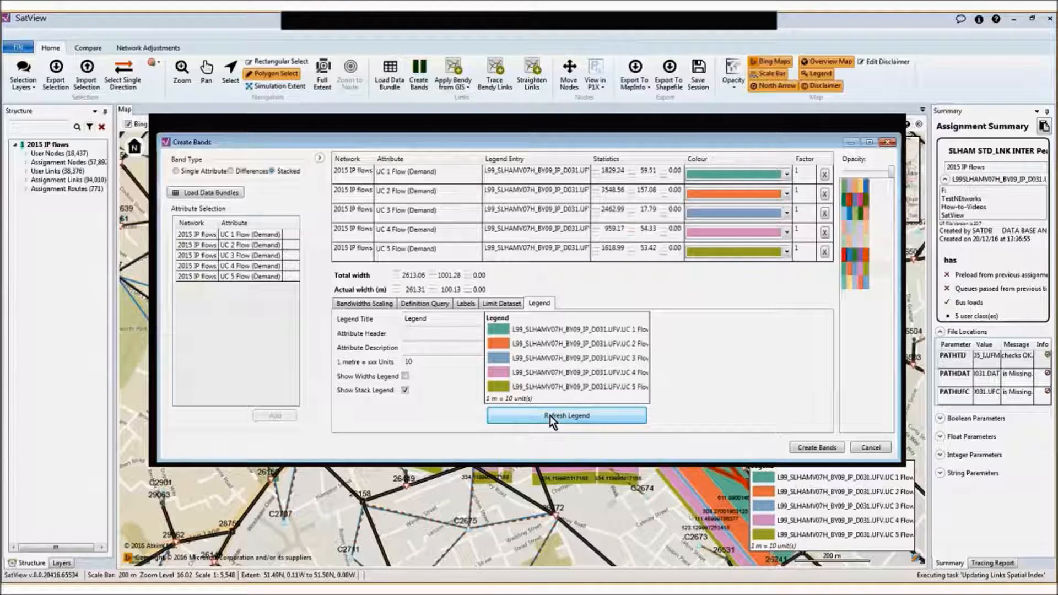
Remove all five UC Flow (Demand) attributes from the stacked band configuration
left_click(536, 174)
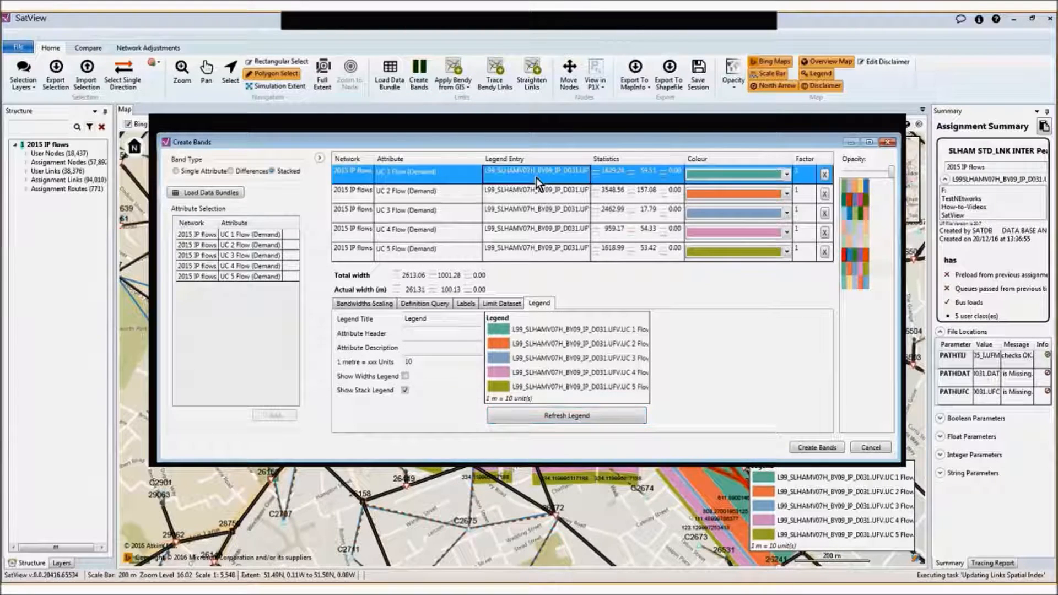
left_click(825, 174)
left_click(825, 194)
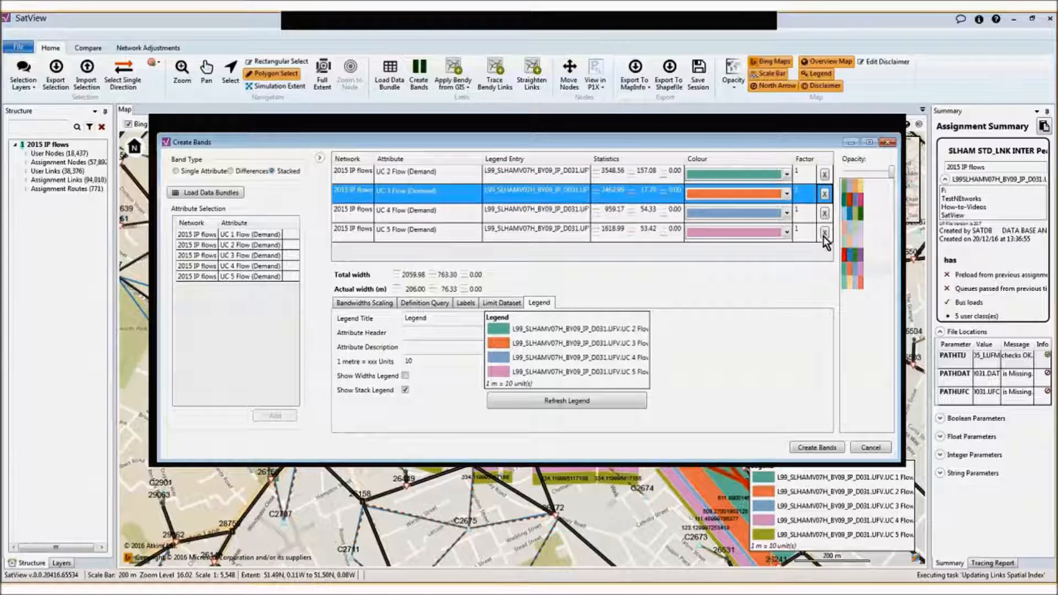
left_click(824, 235)
left_click(826, 174)
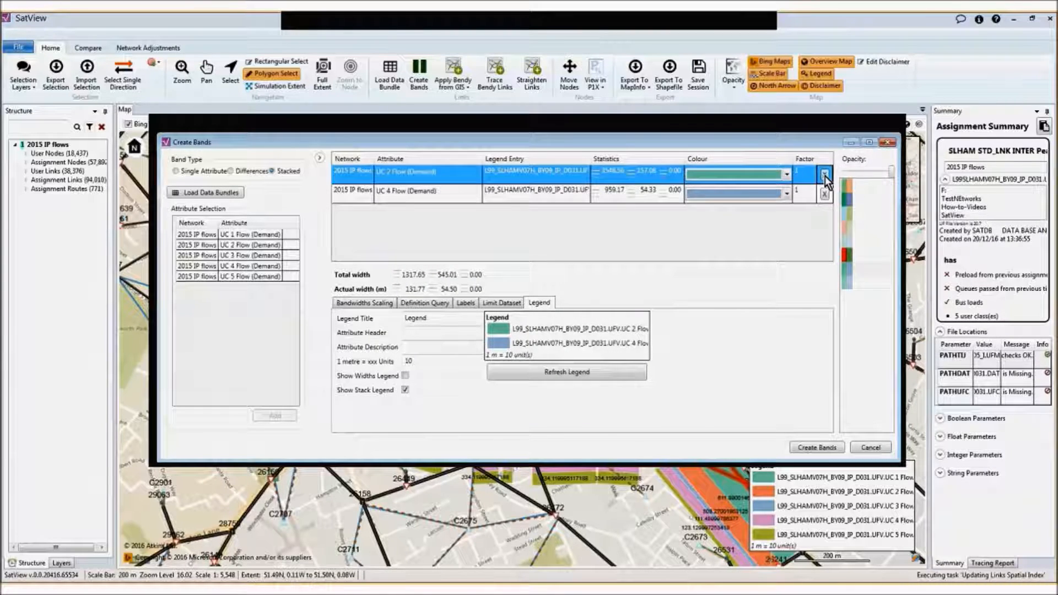
left_click(825, 174)
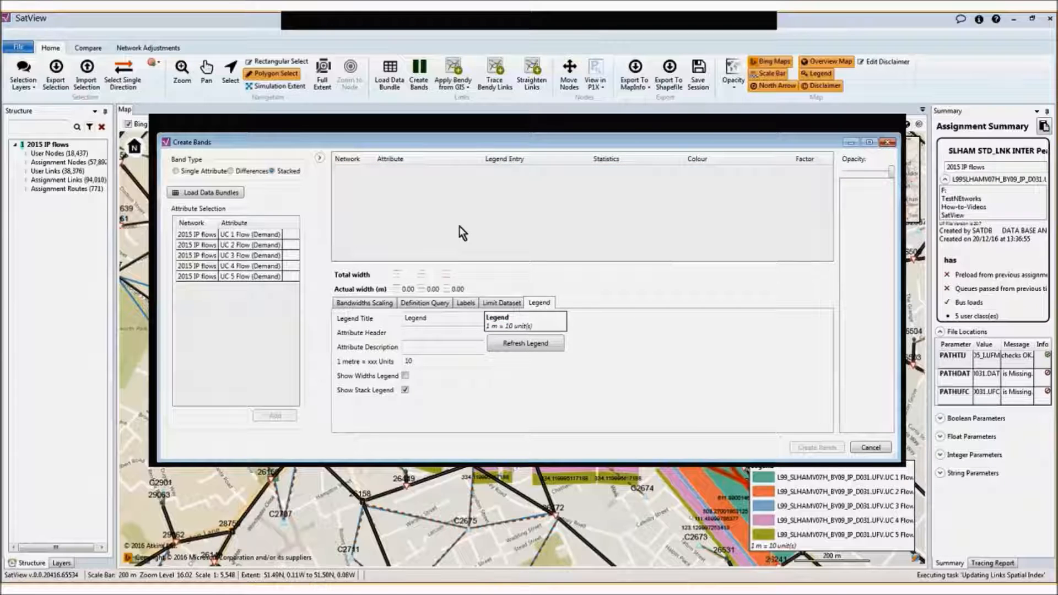
Add the UC 1 to UC 5 Flow (Demand) attributes of the 2015 IP flows network to the stacked bands
left_click(189, 234)
left_click(184, 274, "shift")
left_click_drag(194, 263, 393, 181)
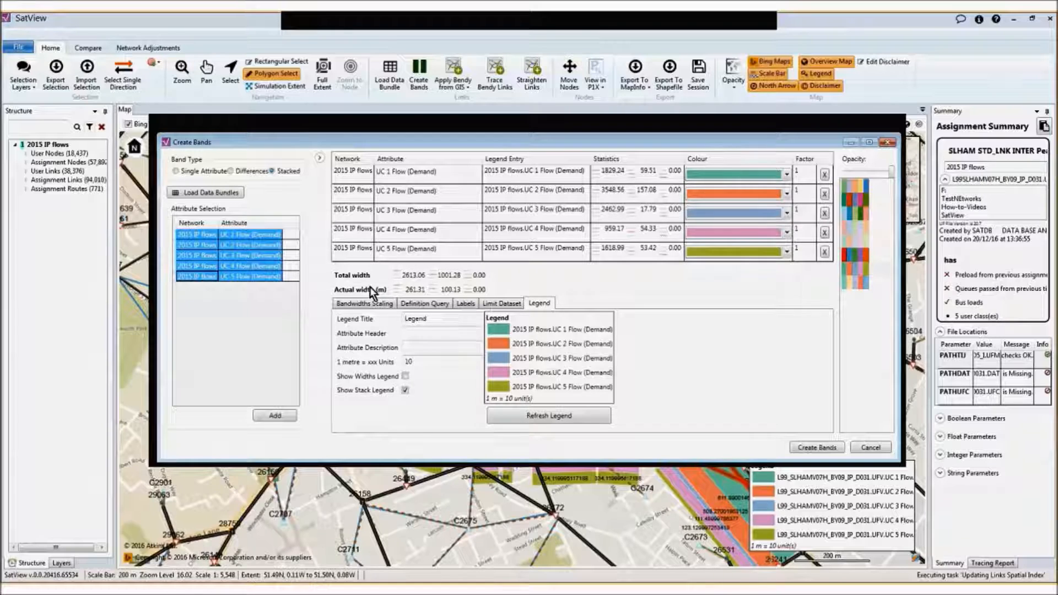
Remove the "2015 IP flows." prefix from the legend entries of UC 1, UC 2 and UC 3 Flow (Demand)
left_click(527, 177)
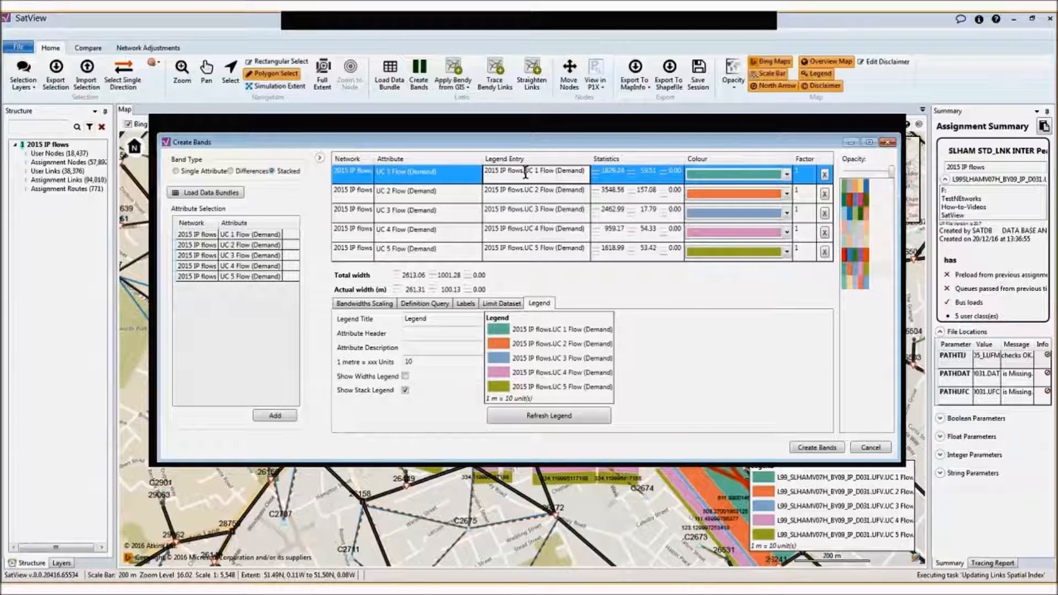
left_click_drag(524, 170, 421, 165)
key("Delete")
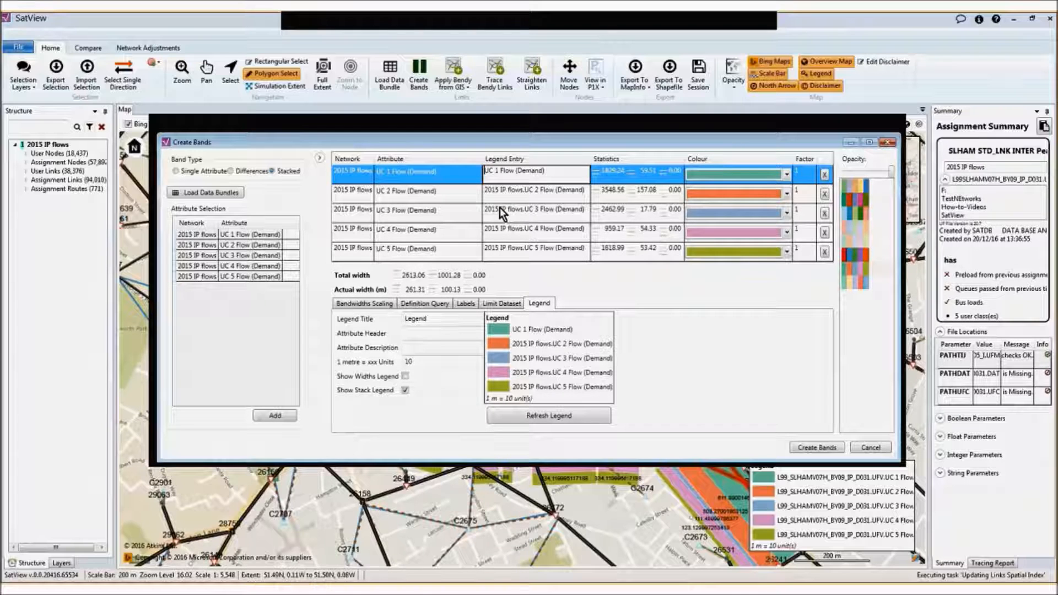
left_click(518, 190)
left_click_drag(526, 190, 437, 183)
key("Delete")
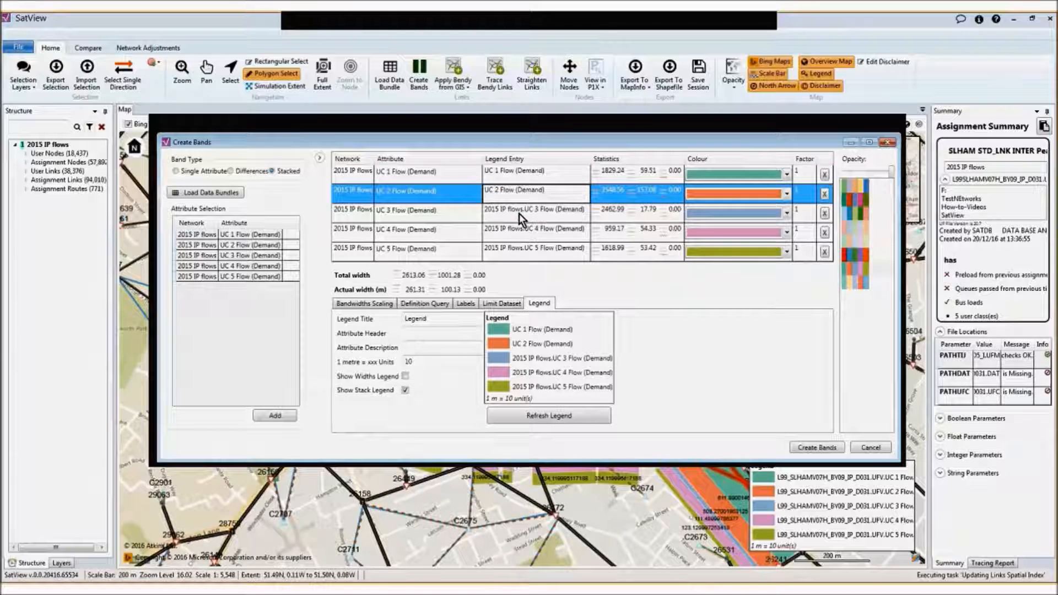
left_click(520, 214)
left_click_drag(524, 210, 484, 209)
key("Delete")
Strip the "2015 IP flows." prefix from the UC 4 and UC 5 legend entries and refresh the legend preview
left_click(524, 230)
left_click(525, 231)
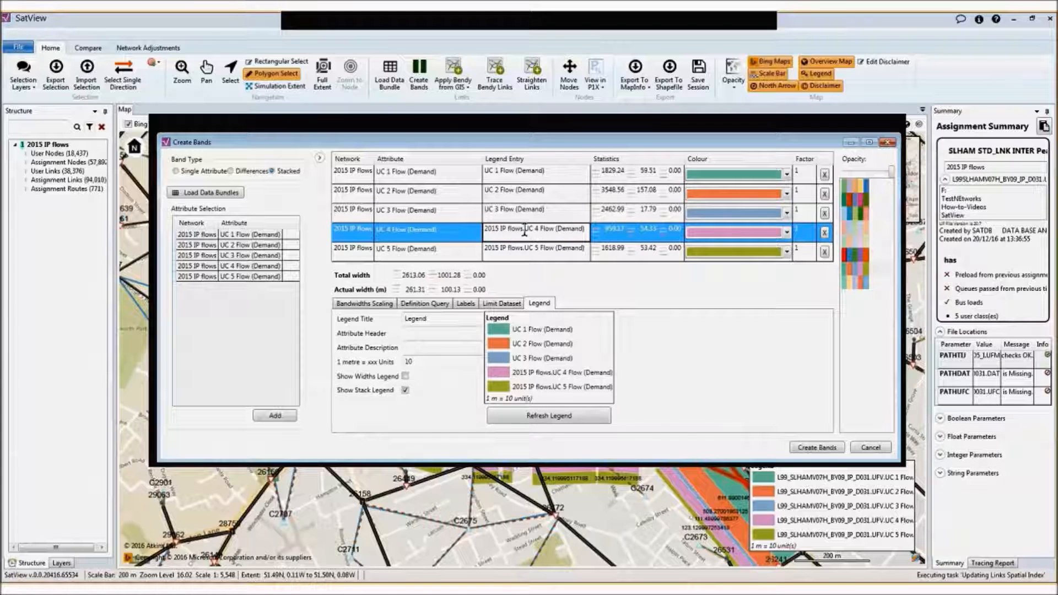
key("Delete")
left_click_drag(525, 232, 484, 250)
left_click(524, 250)
left_click(525, 250)
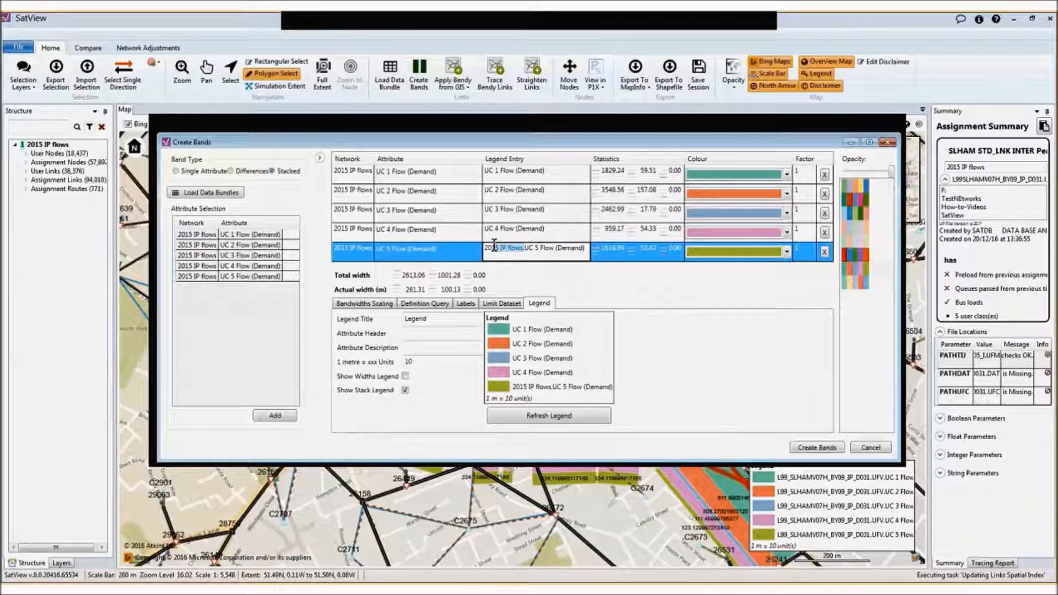
key("Delete")
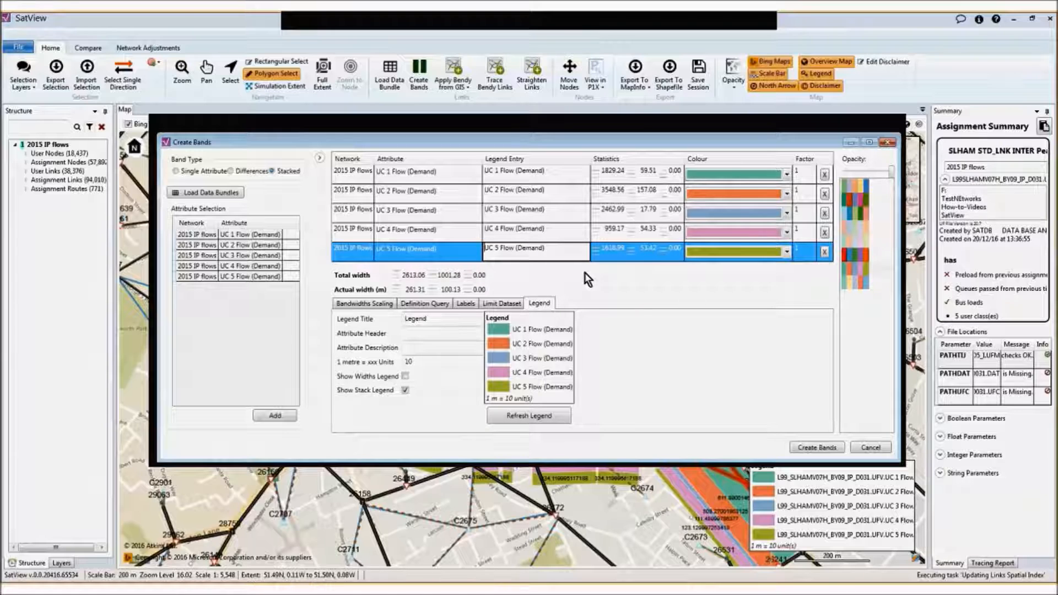
left_click(528, 417)
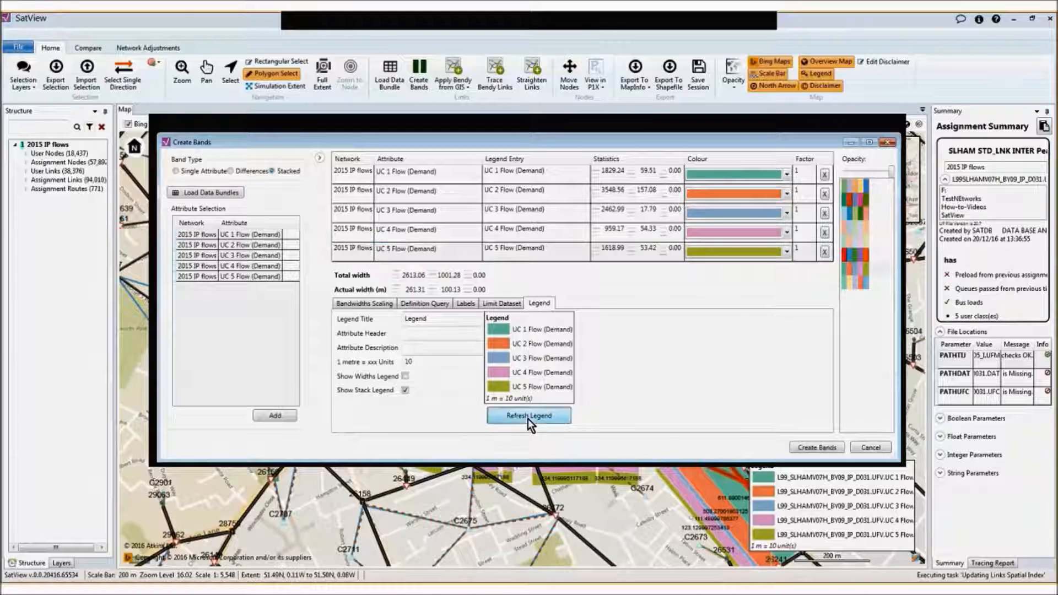
Change the legend title to "User Class distribution" and refresh the legend preview
left_click(424, 335)
left_click_drag(472, 319, 364, 322)
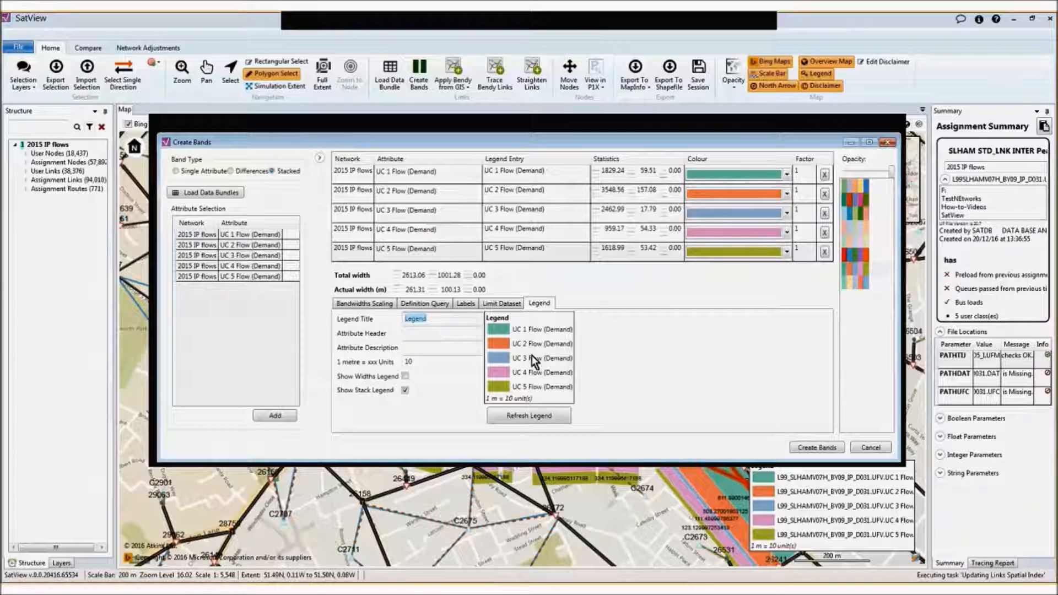
type("User Class distribution")
left_click(543, 417)
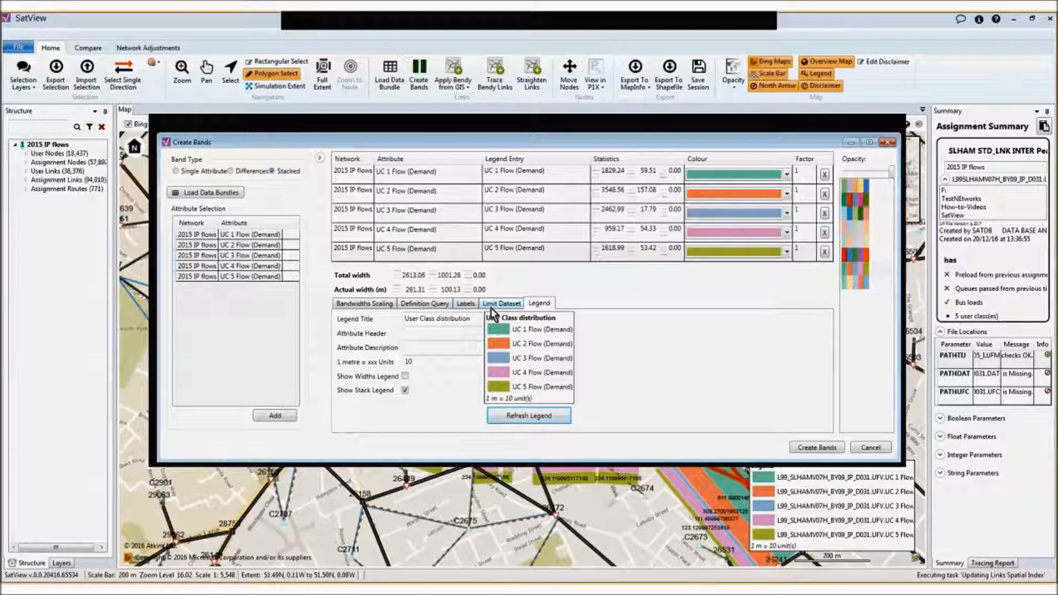
Enable a target bandwidth of 20 metres and recreate the stacked bands on the map
left_click(365, 302)
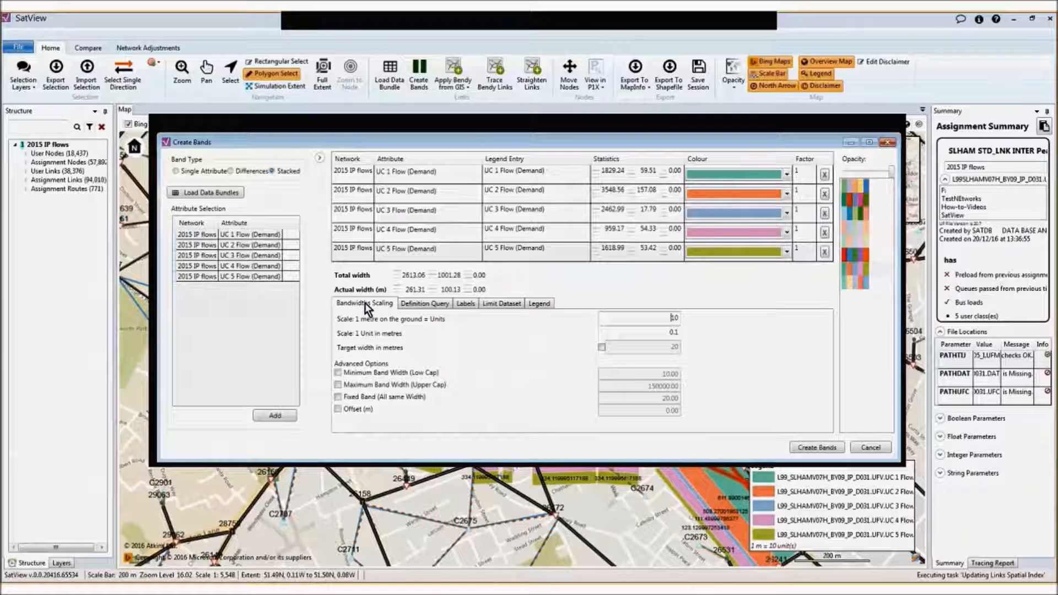
left_click(601, 347)
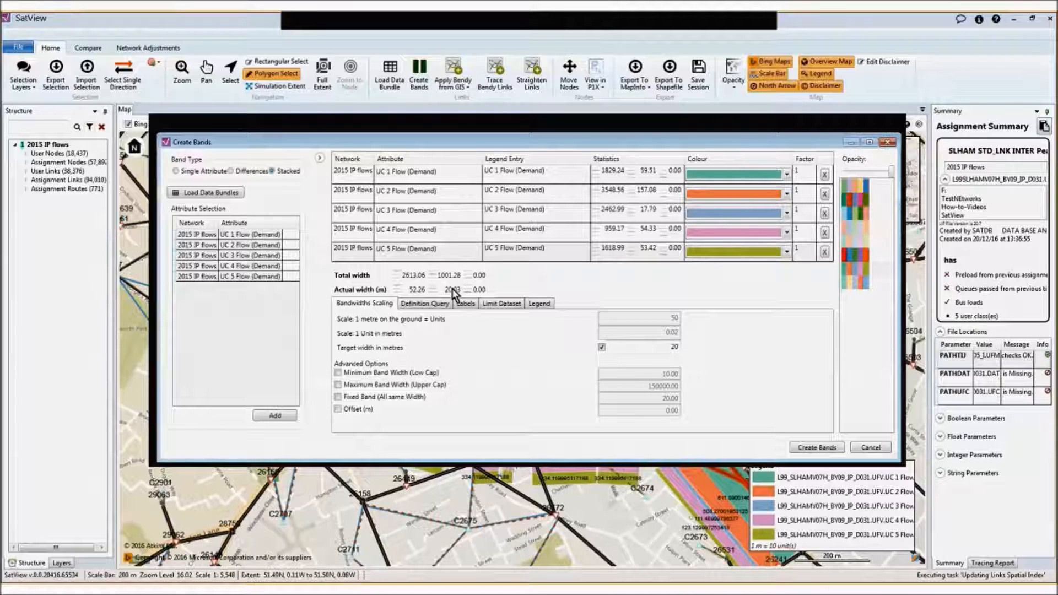
left_click(826, 450)
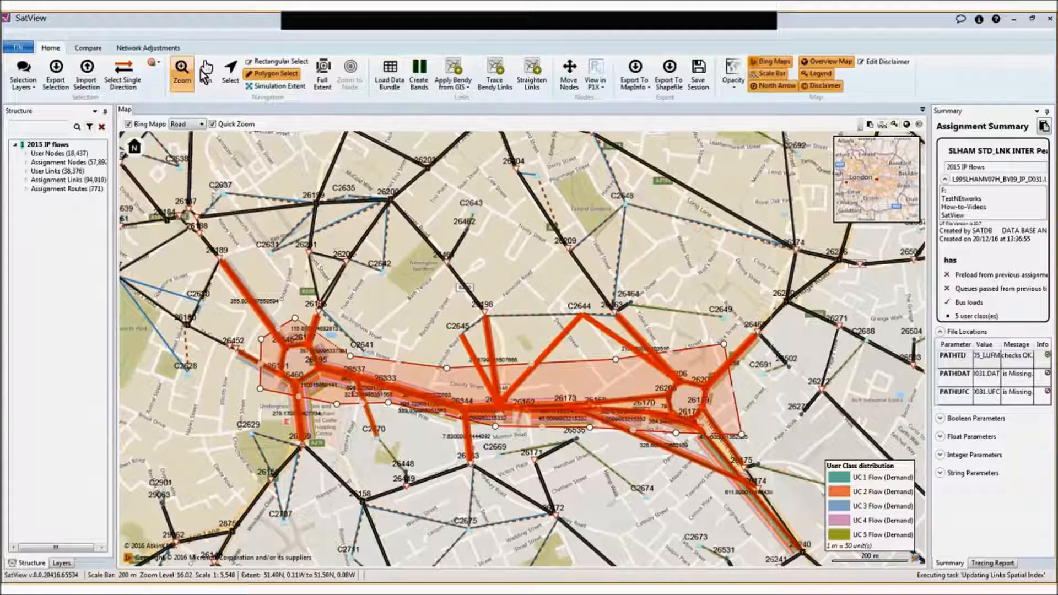
Clear the link selection and hide Net 1's assignment nodes, user nodes, links, turns and connectors, keeping its user links visible
left_click(230, 71)
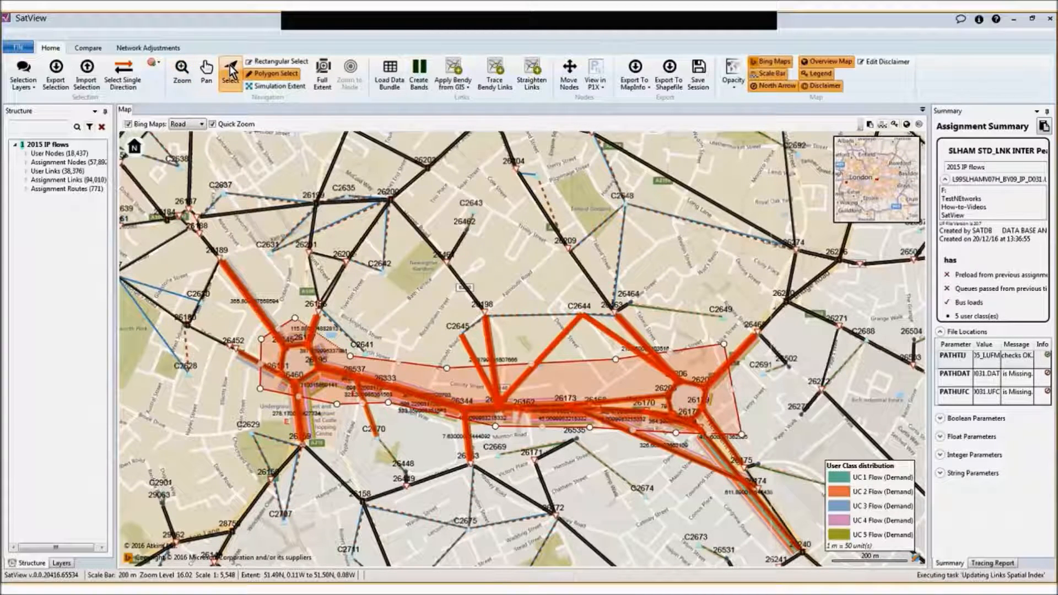
left_click(256, 184)
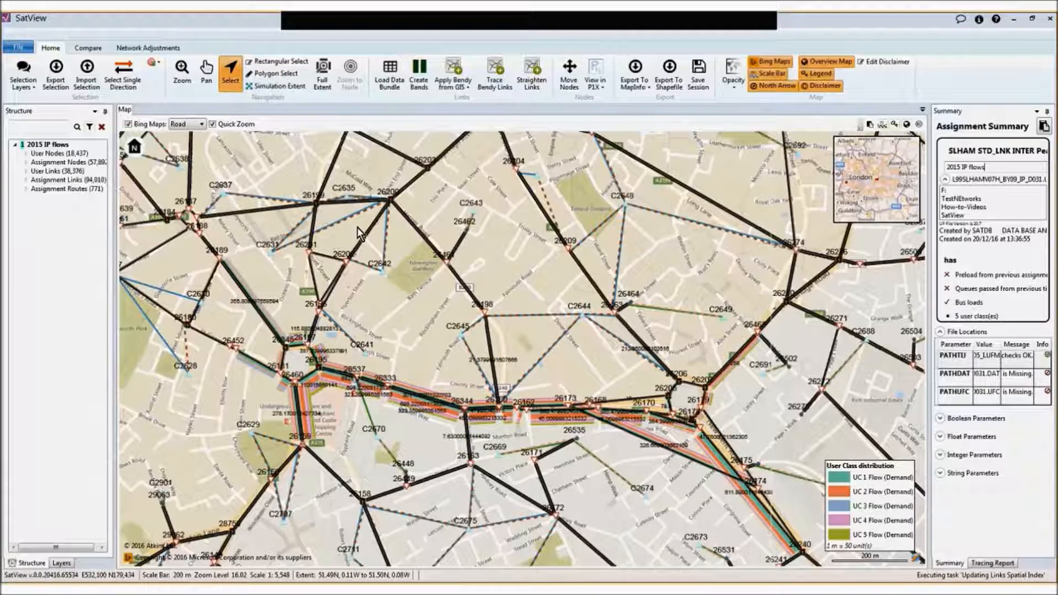
left_click(66, 558)
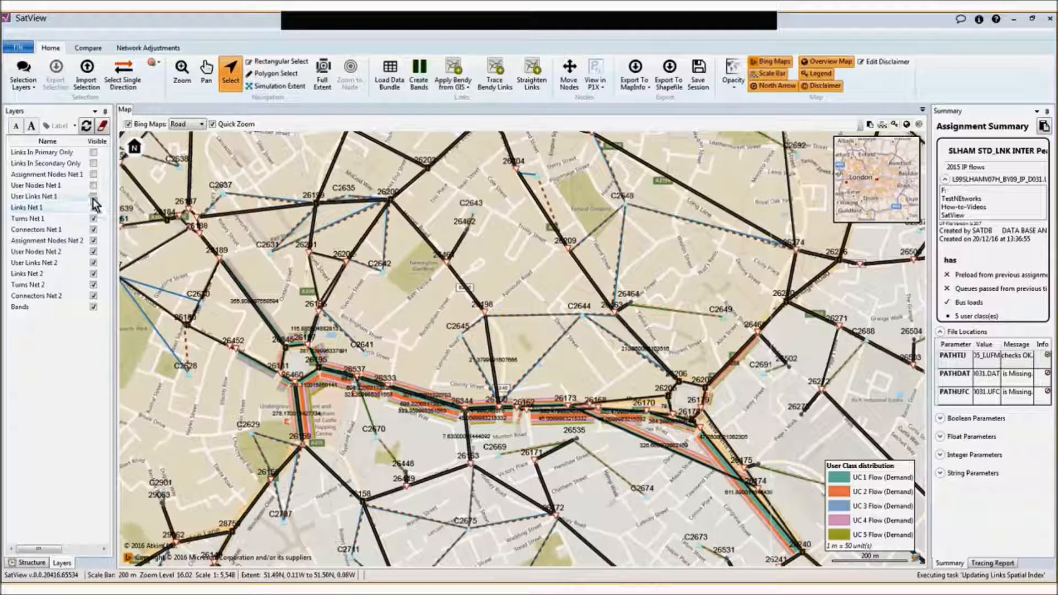
left_click(93, 196)
left_click(94, 218)
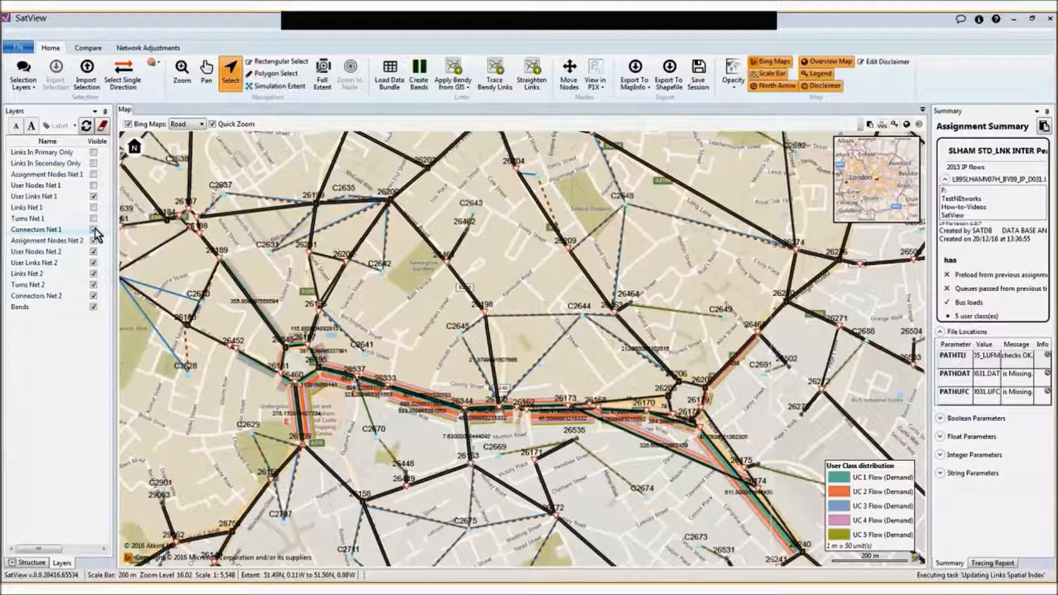
left_click(93, 229)
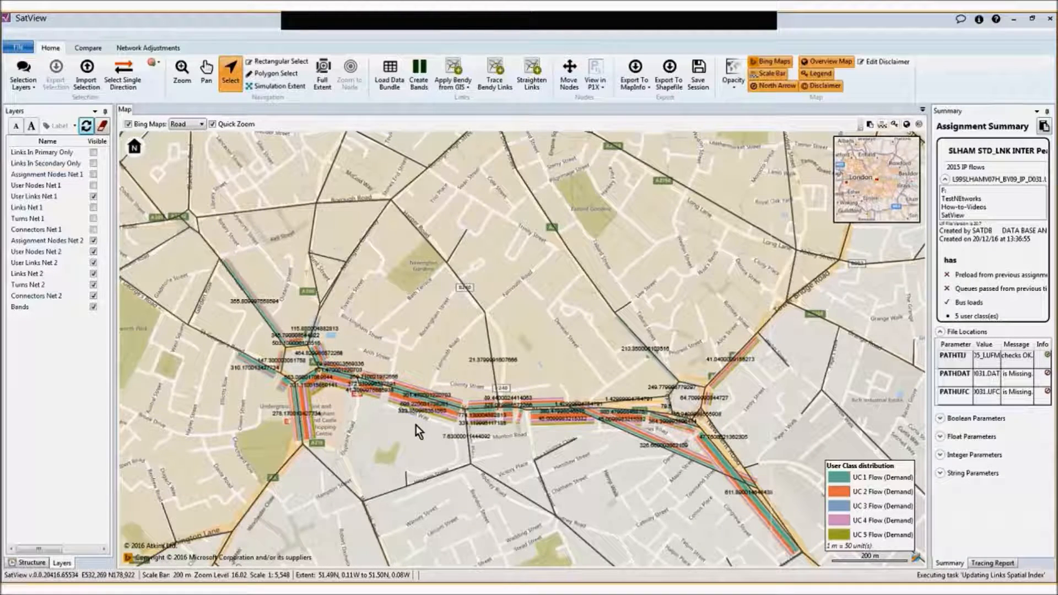
Check the stored band configuration and close it without making changes
left_click(417, 76)
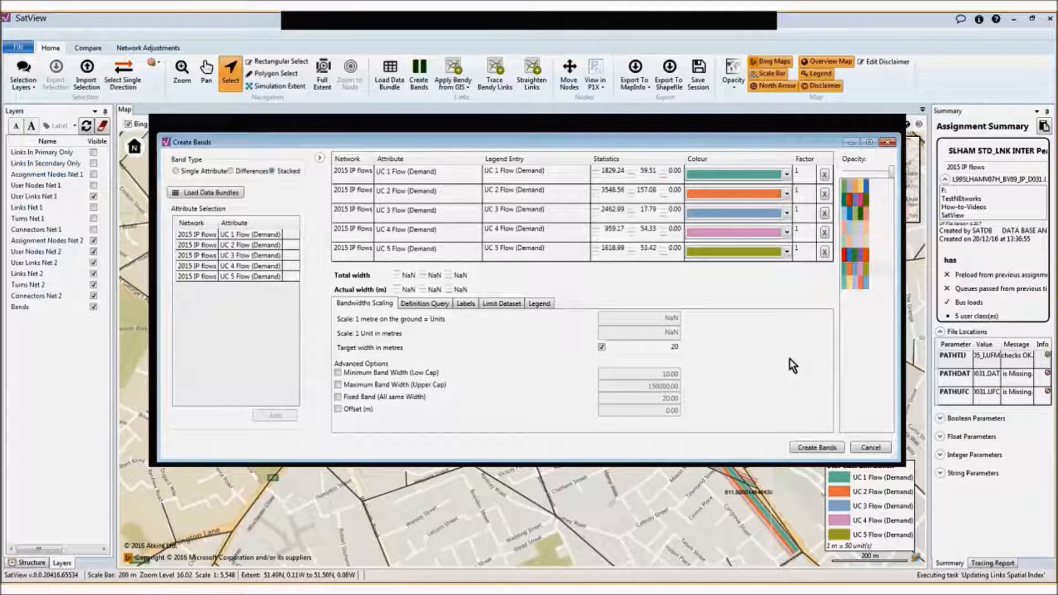
left_click(870, 448)
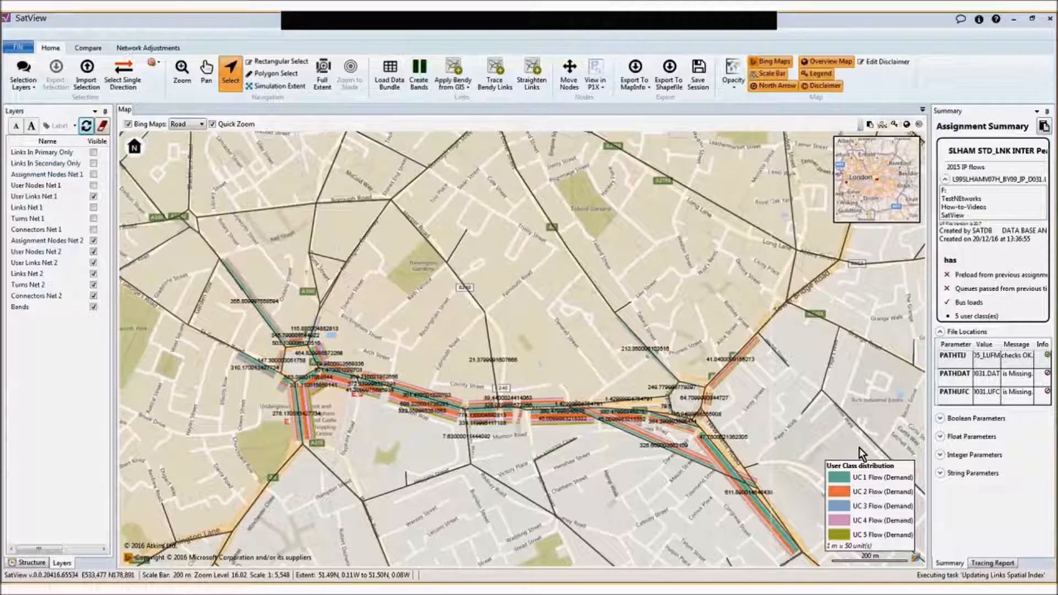
Import the saved link selection so the links between Elephant and Castle and Bricklayers Arms are selected again
left_click(84, 73)
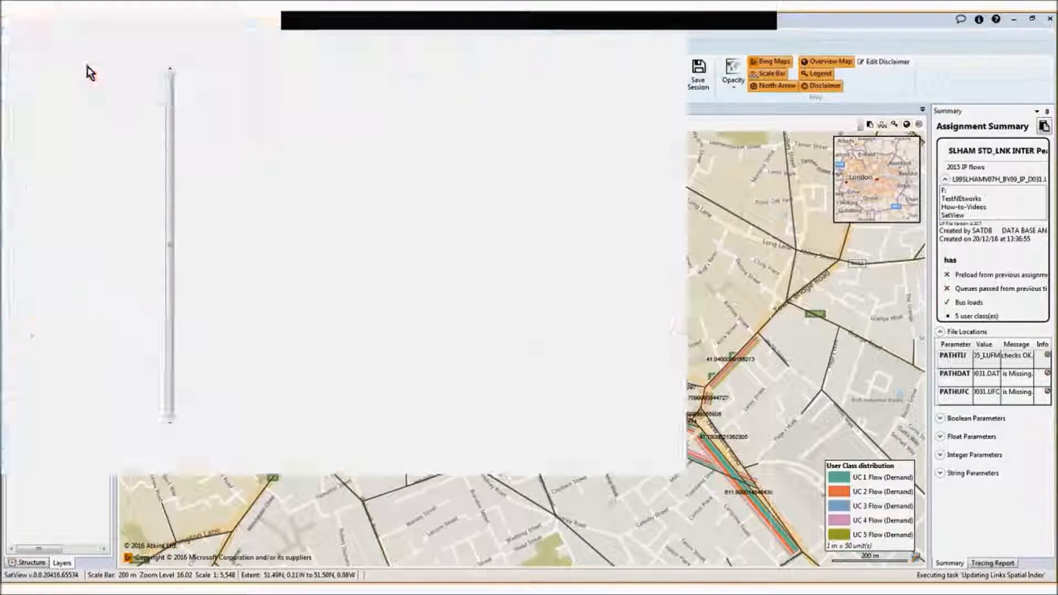
double_click(278, 106)
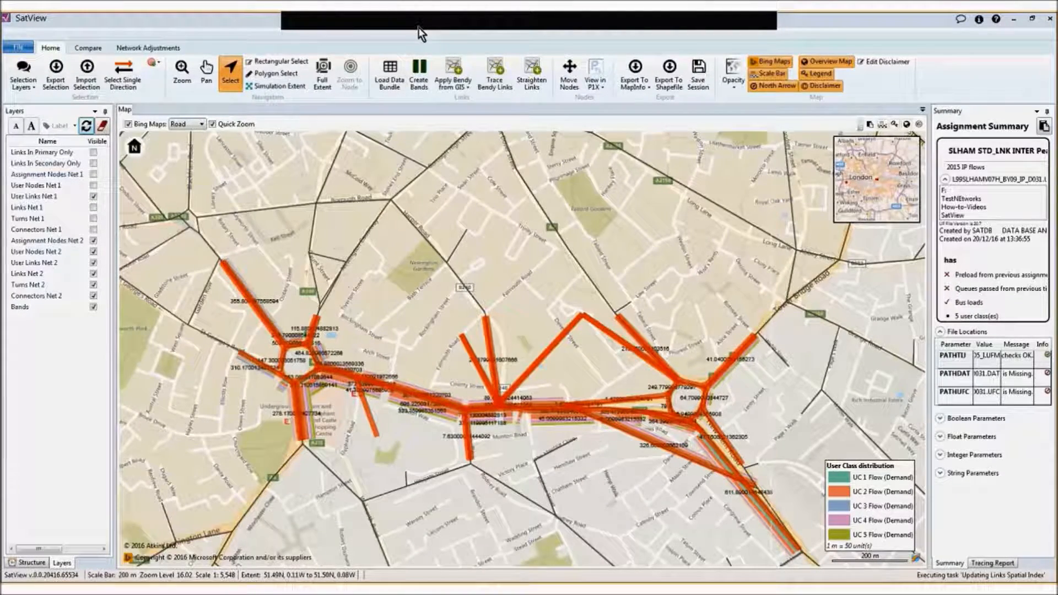
Round the band labels to the nearest 1, enable the lowest value to be shown, and recreate the stacked bands
left_click(422, 72)
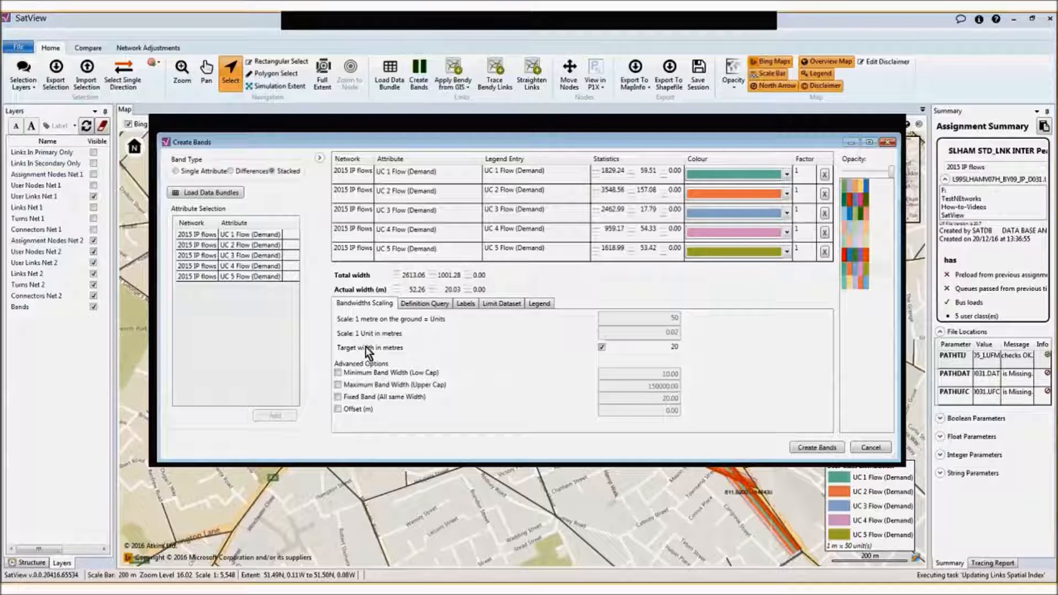
left_click(472, 304)
left_click(338, 317)
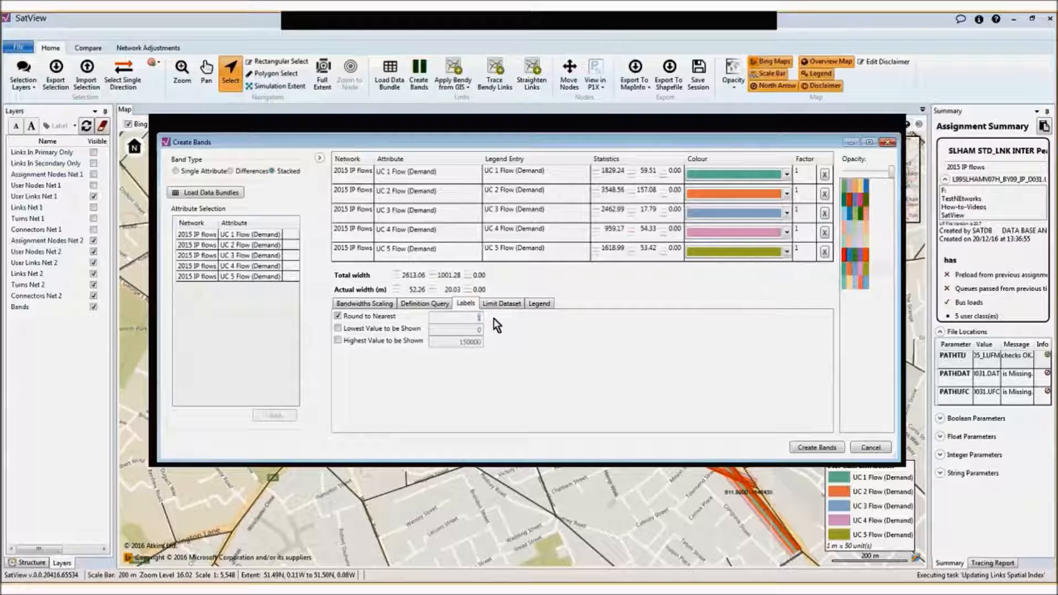
left_click_drag(483, 318, 450, 325)
left_click(340, 329)
left_click(818, 448)
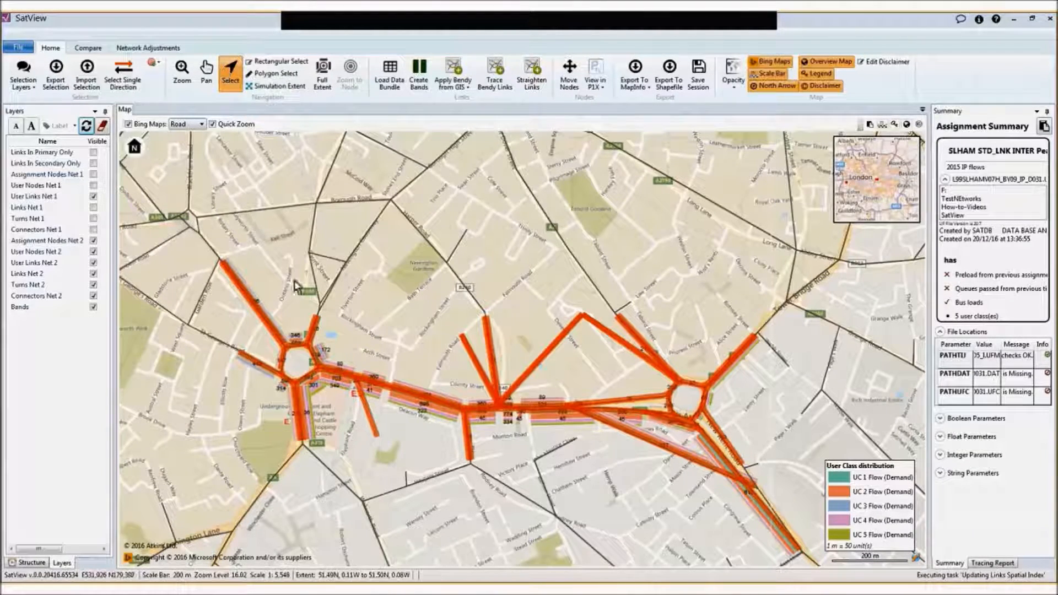
Switch the Bing background map to Hybrid and fade it through its opacity setting, leaving no link selected
left_click(293, 246)
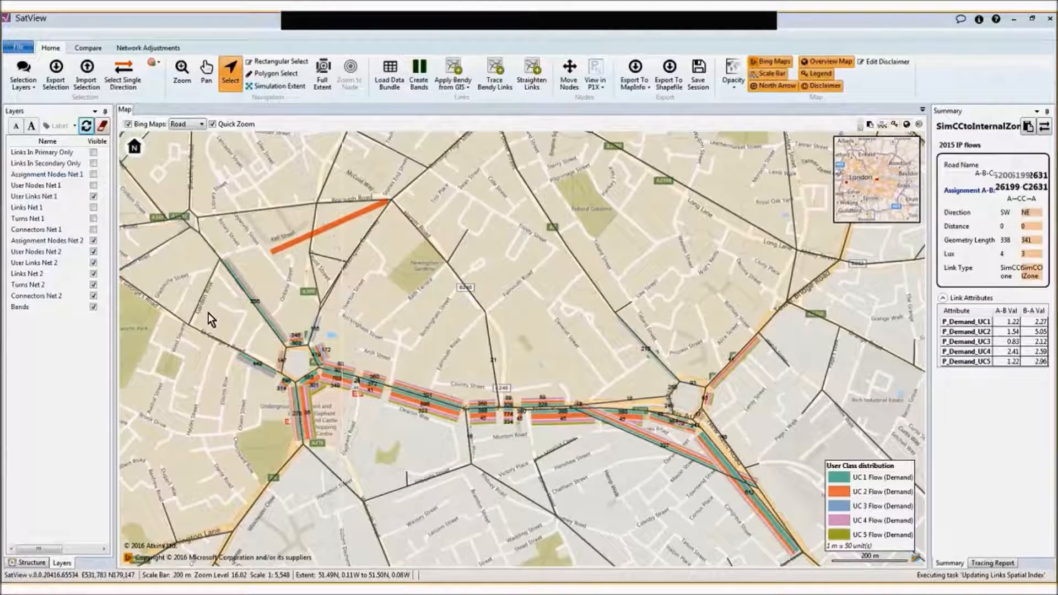
left_click(201, 124)
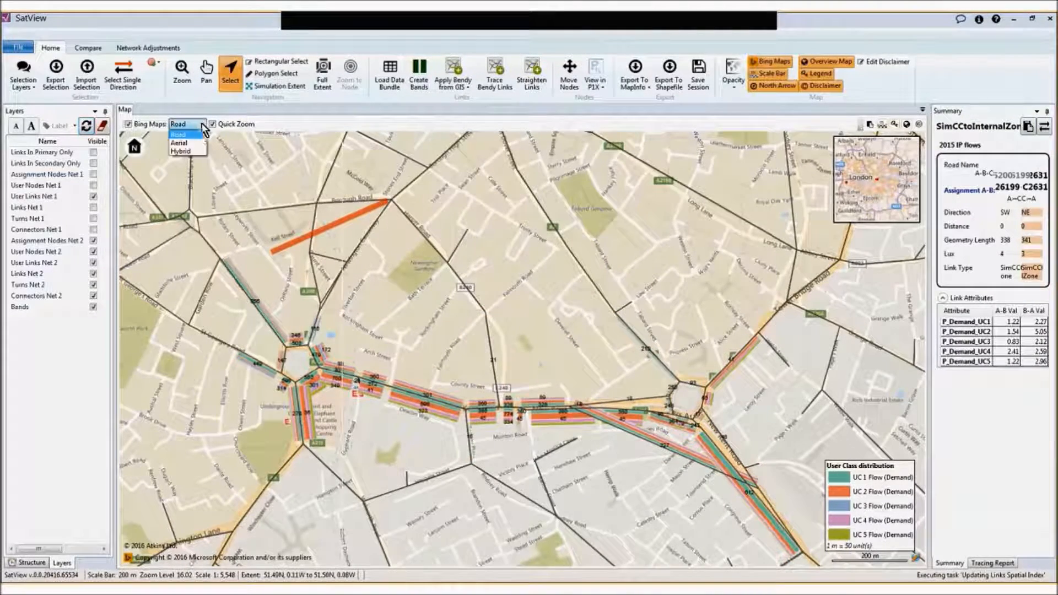
left_click(182, 151)
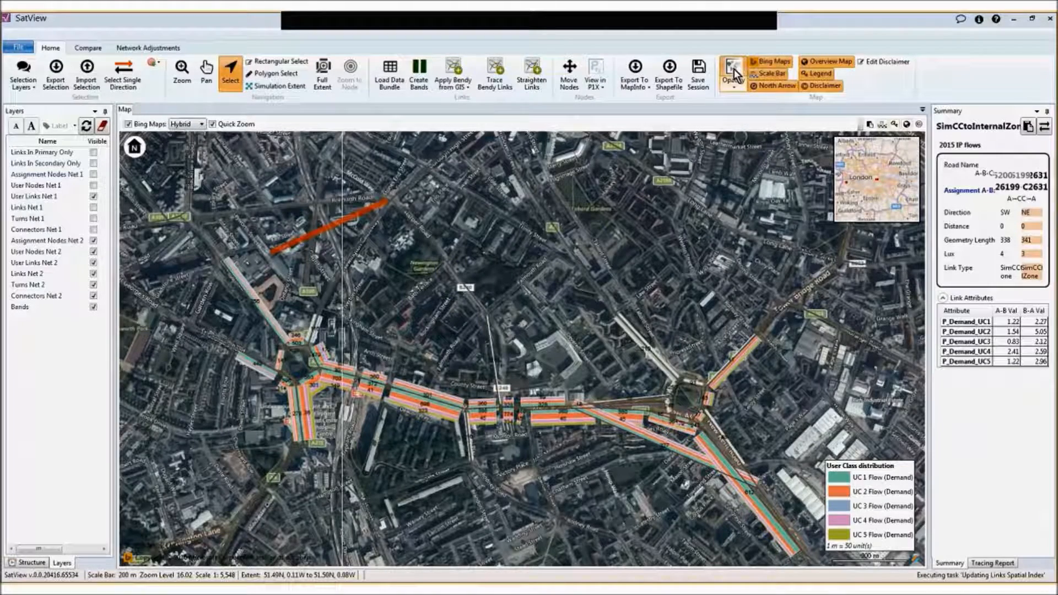
left_click(734, 71)
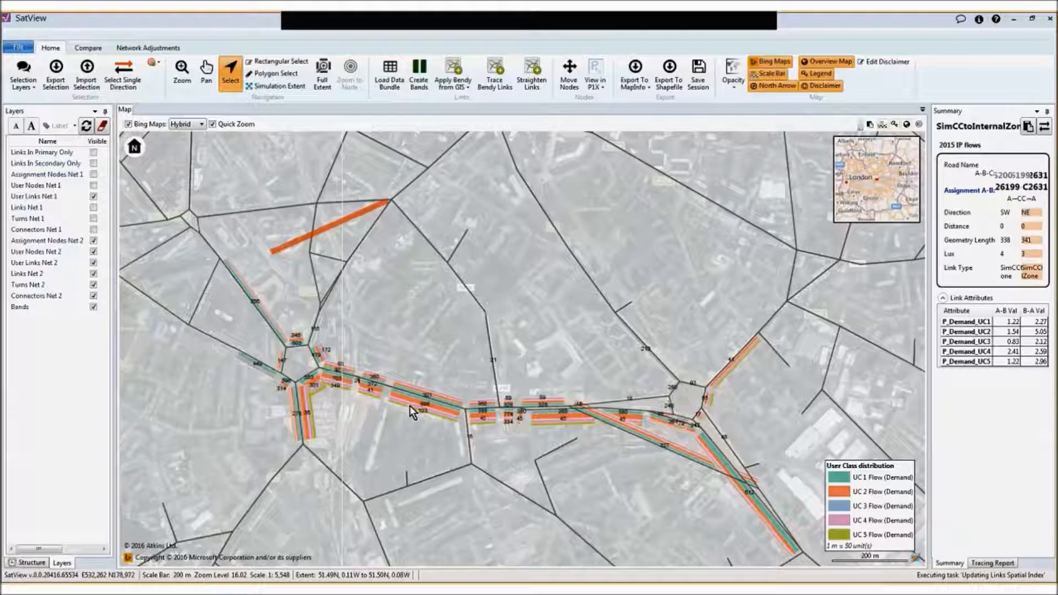
left_click(378, 333)
Examine the labelled stacked bands along the route from Elephant and Castle to Bricklayers Arms at different map scales
scroll(309, 398, "up", 2)
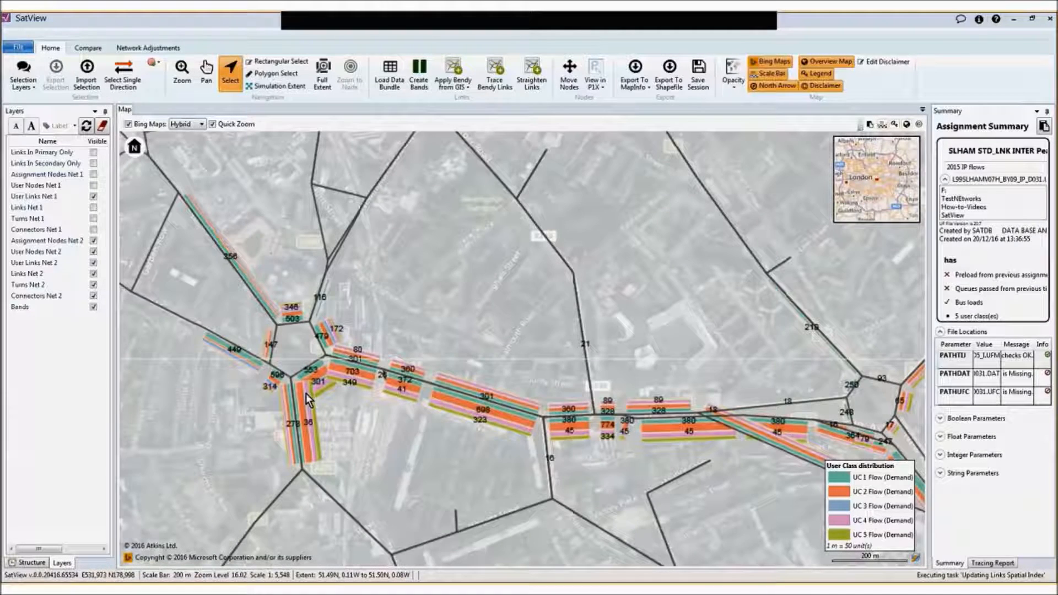
scroll(306, 393, "up", 3)
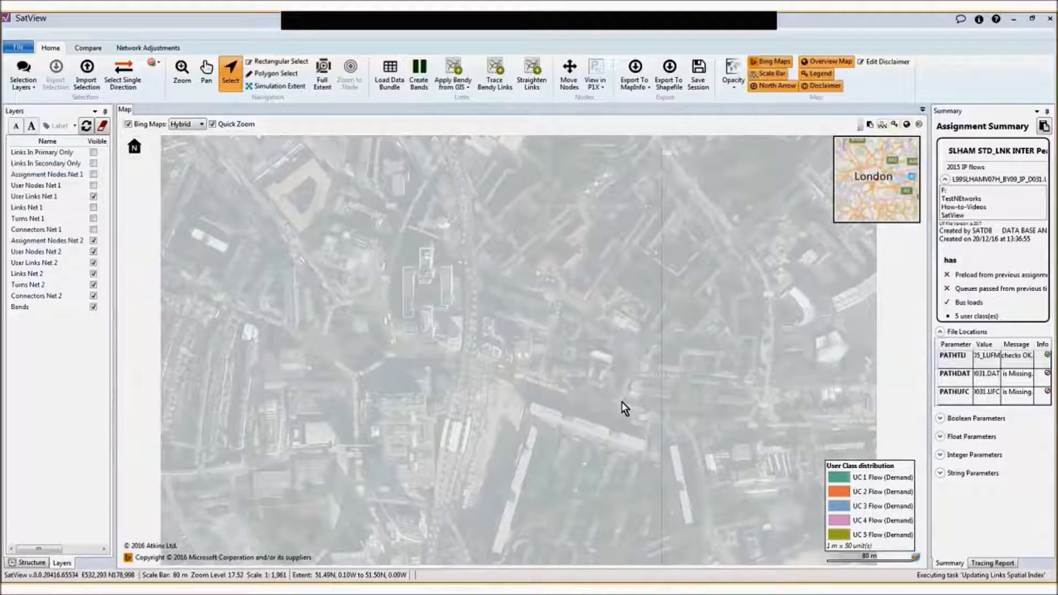
scroll(621, 402, "down", 1)
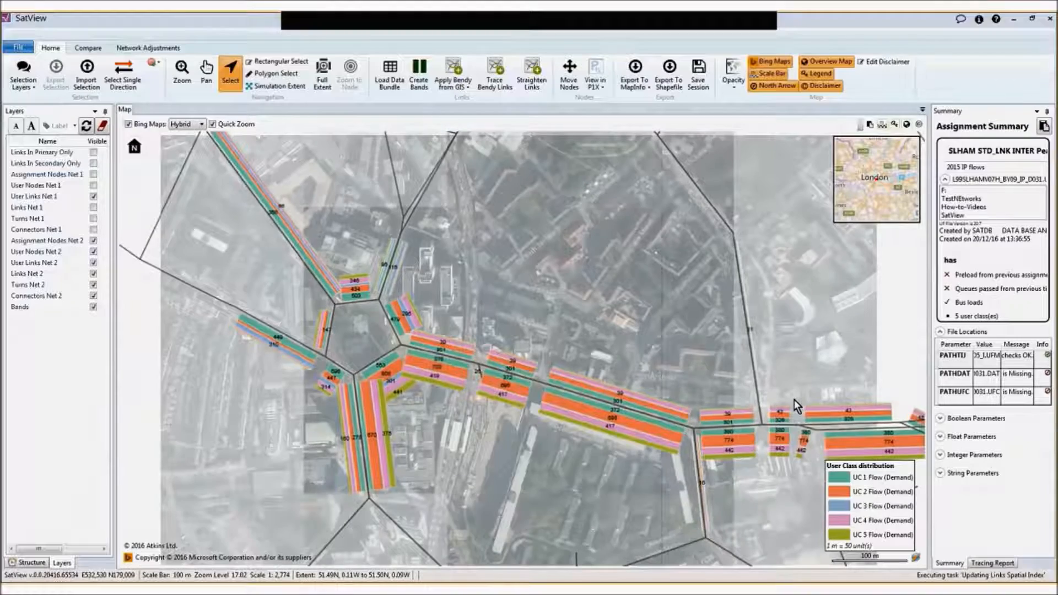
scroll(832, 402, "down", 1)
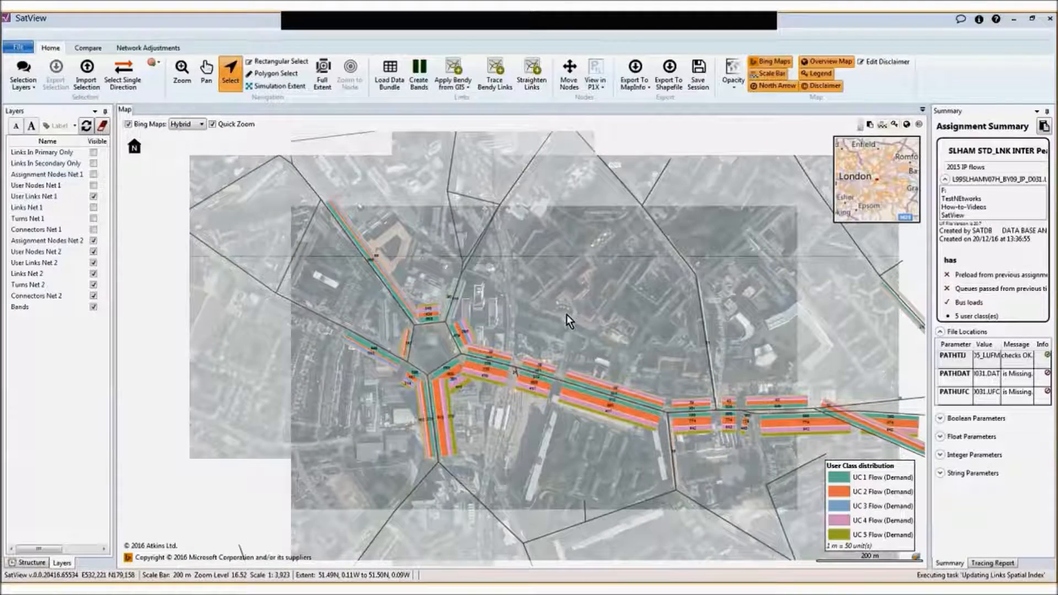
left_click_drag(665, 423, 357, 438)
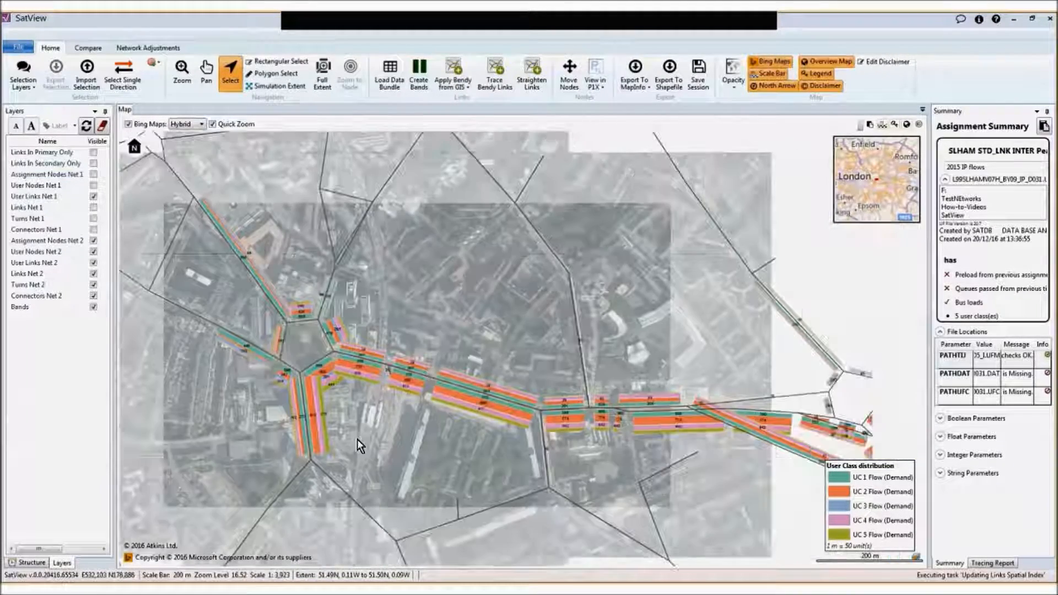
scroll(781, 366, "down", 1)
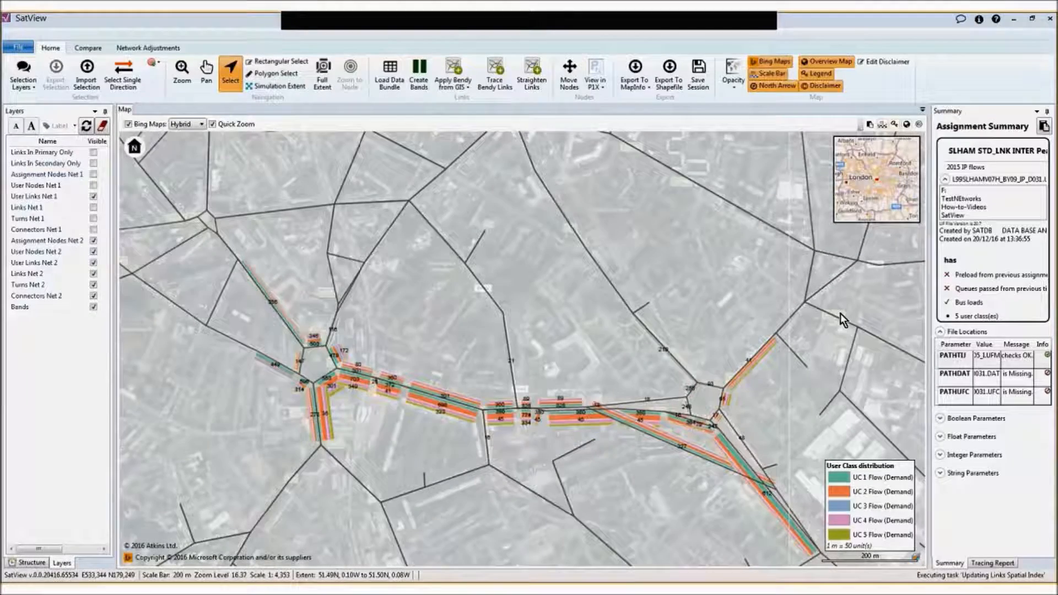
scroll(762, 390, "up", 1)
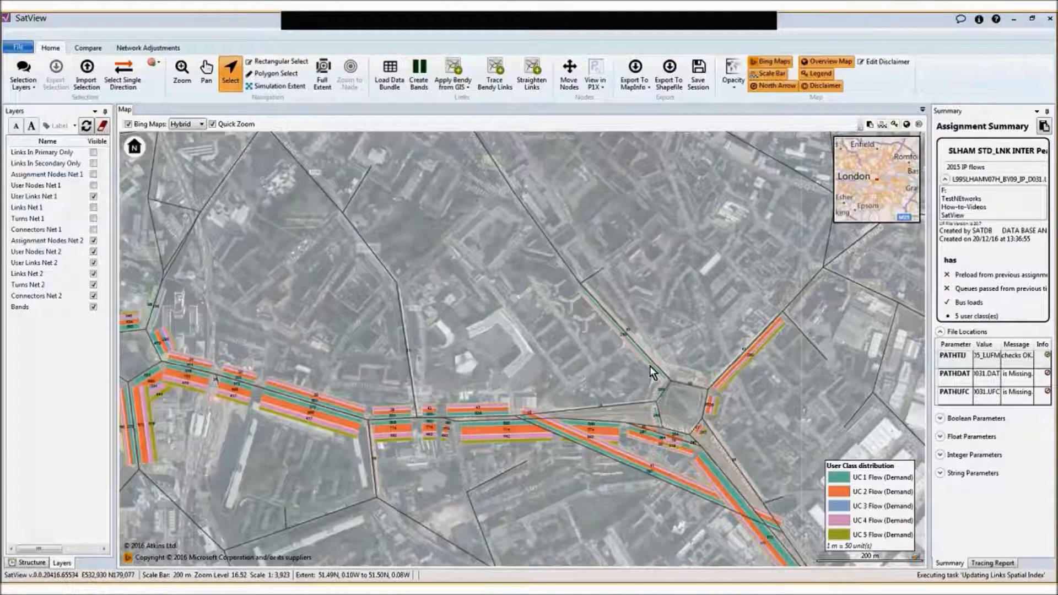
scroll(649, 365, "up", 1)
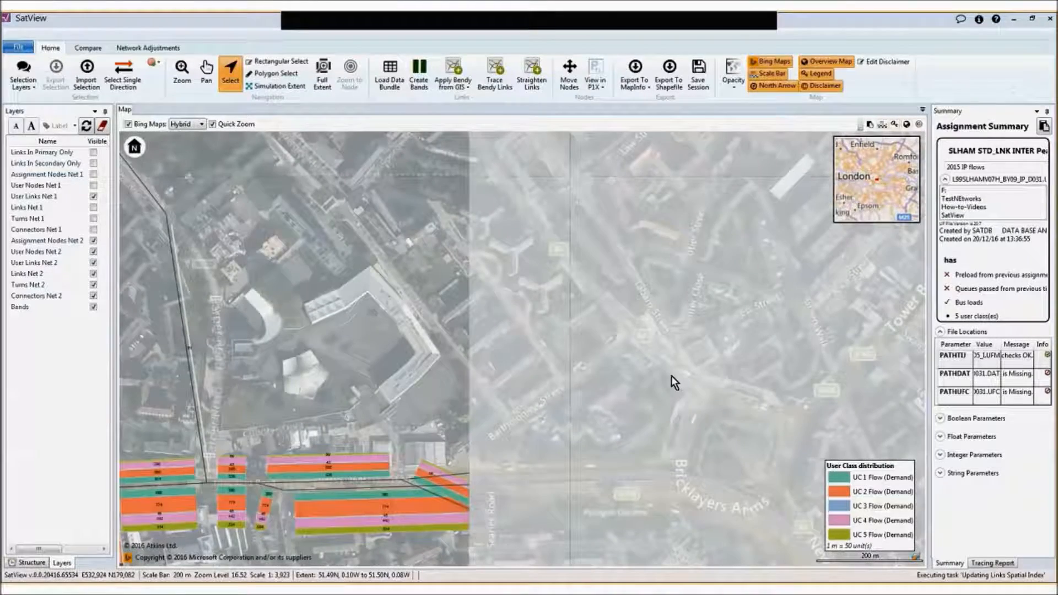
scroll(671, 376, "up", 2)
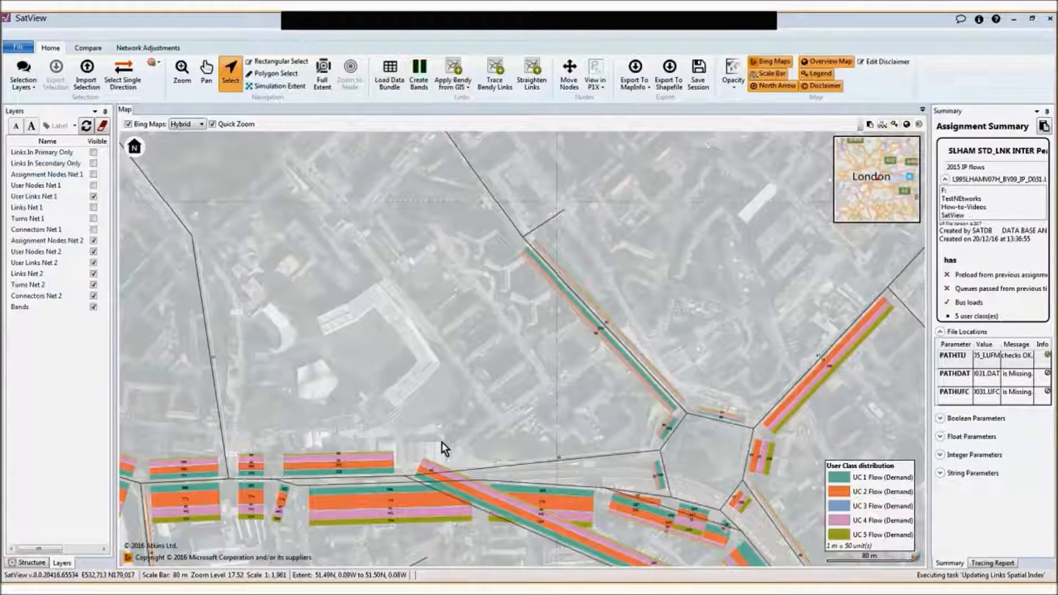
scroll(412, 427, "down", 1)
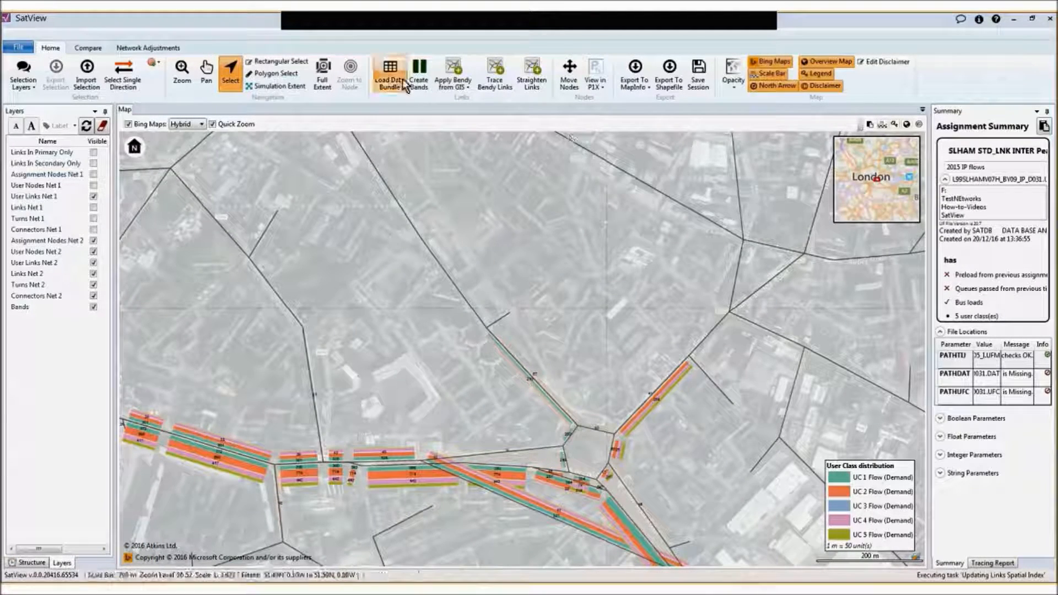
Try to reorder the user class rows in the stacked band configuration, and discard the changes
left_click(422, 72)
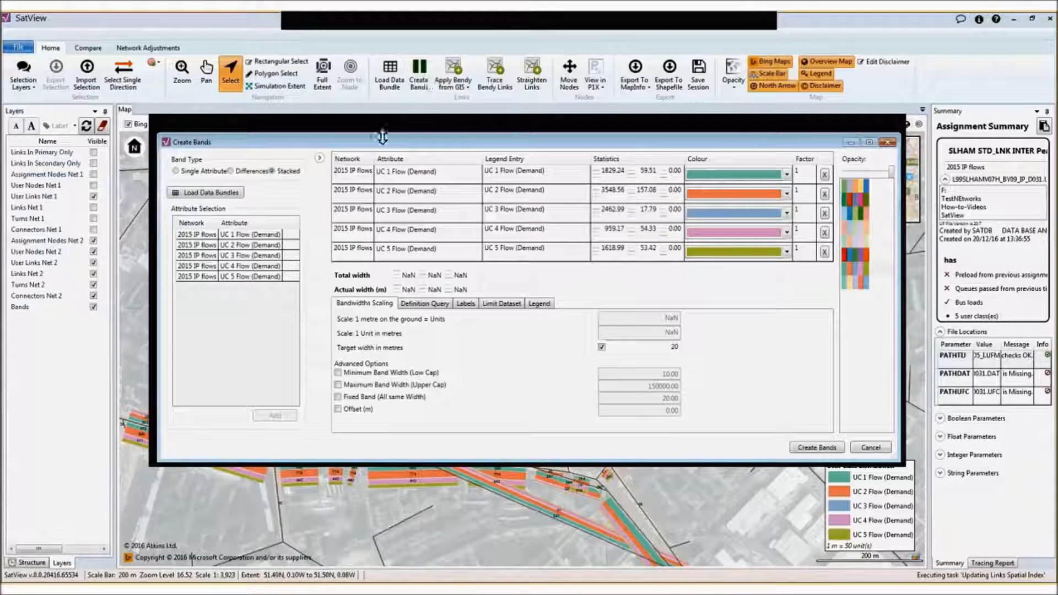
left_click(339, 194)
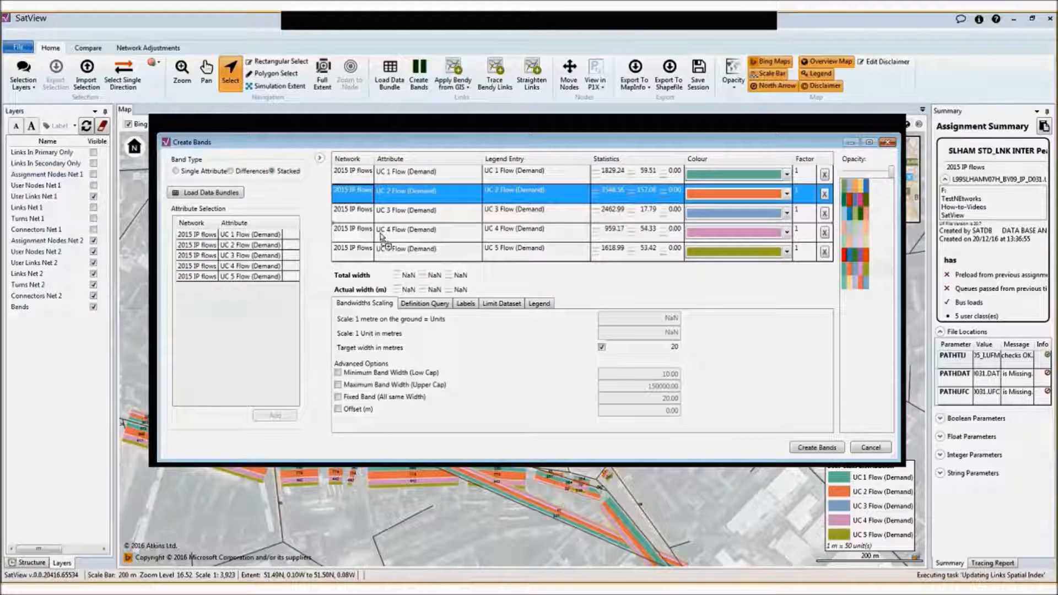
left_click_drag(380, 235, 401, 212)
left_click_drag(334, 191, 360, 230)
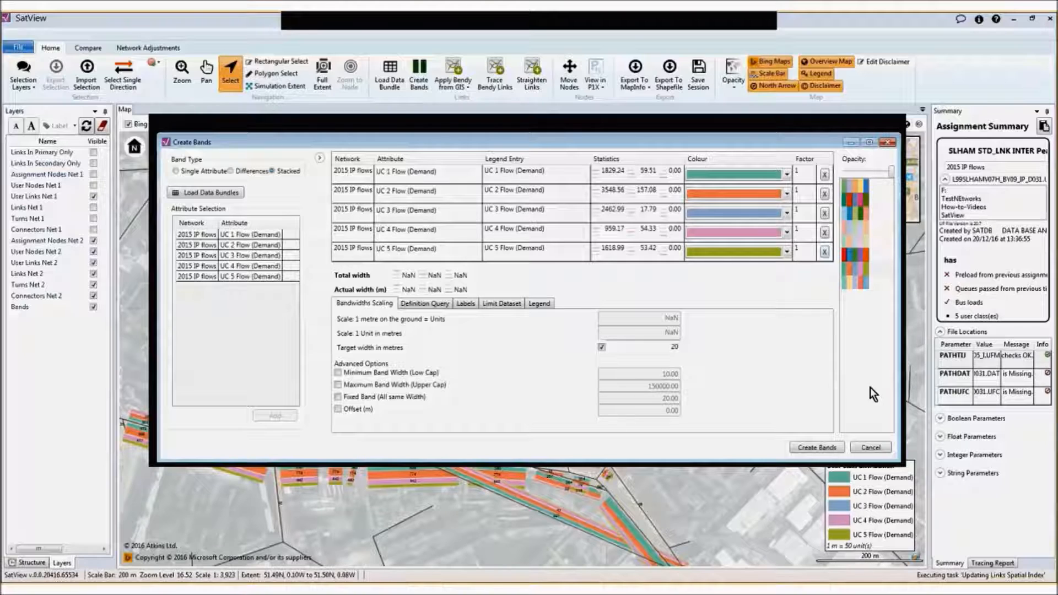
left_click(873, 448)
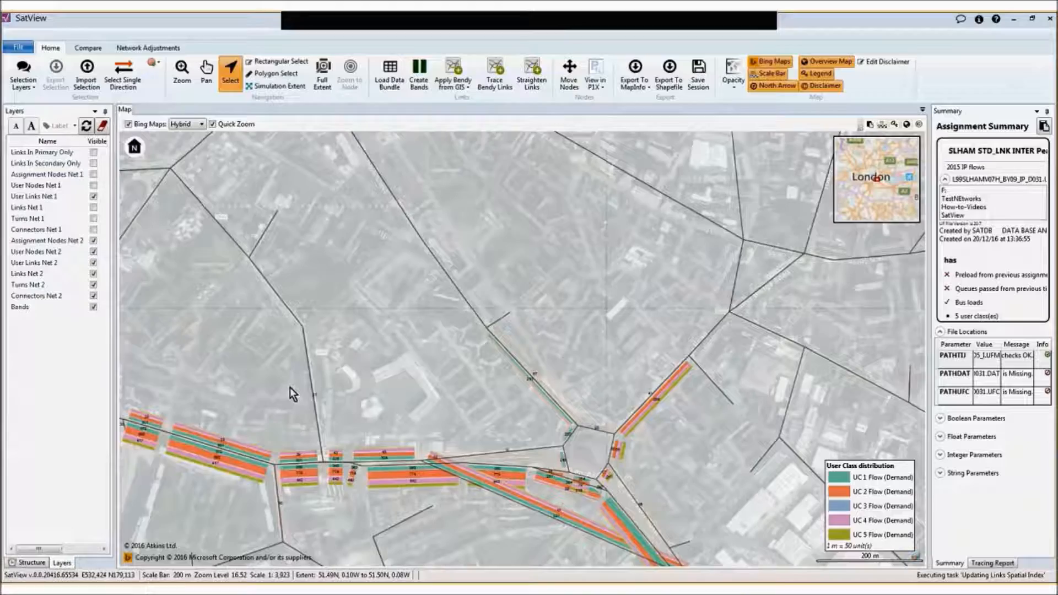
Save the session as an XML session file named "Elephant and castle" in the SatView folder
scroll(455, 395, "down", 1)
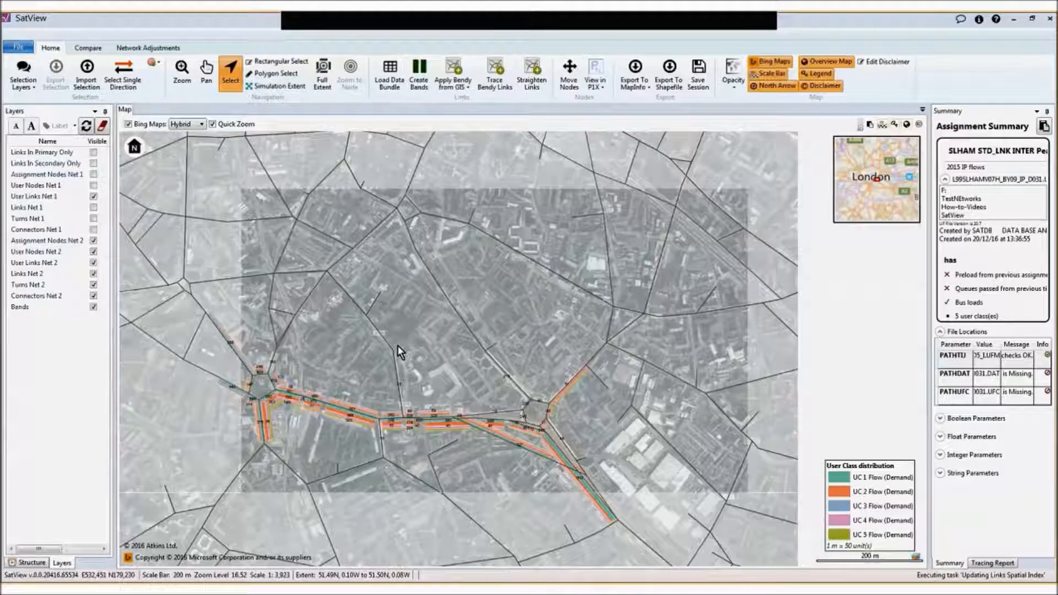
scroll(406, 375, "up", 1)
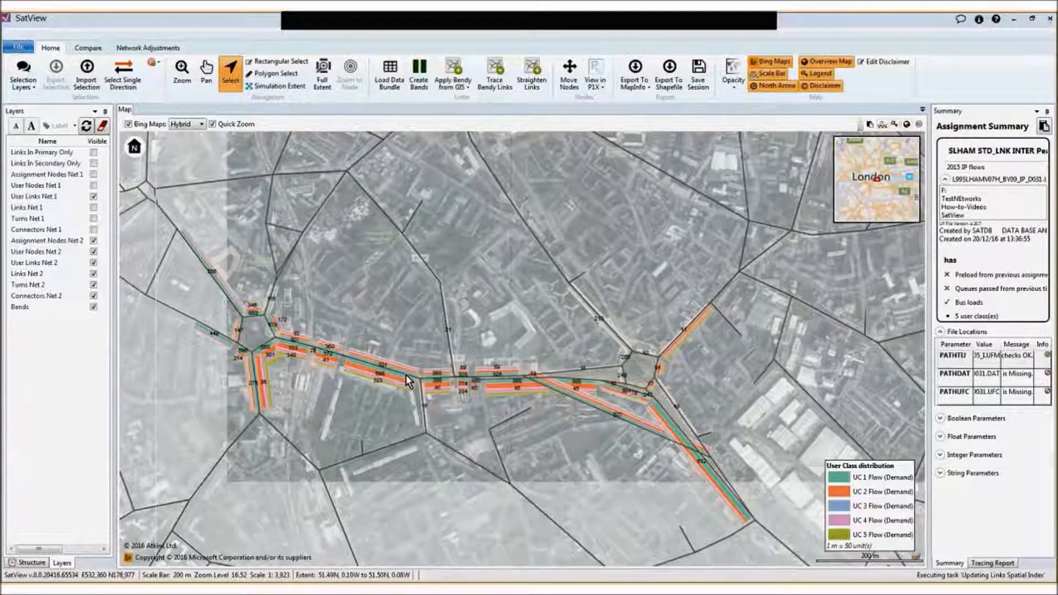
scroll(472, 366, "up", 1)
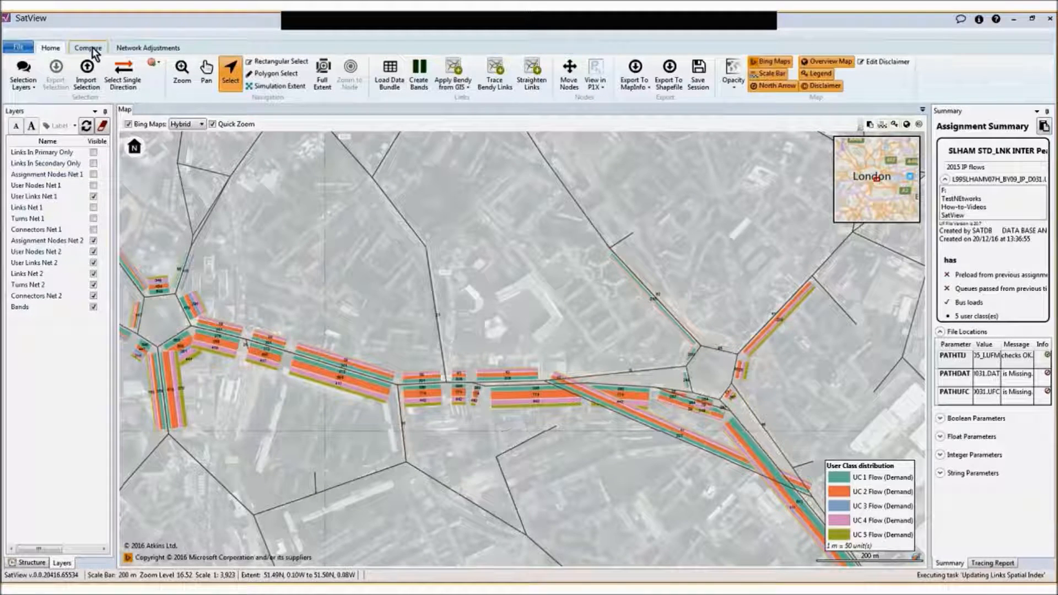
left_click(698, 74)
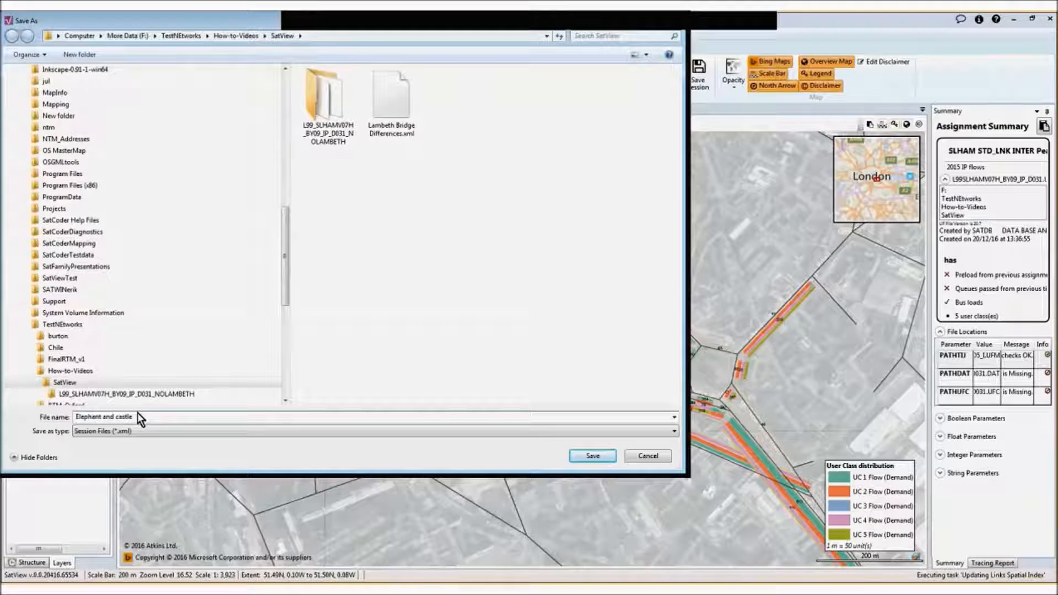
left_click(606, 455)
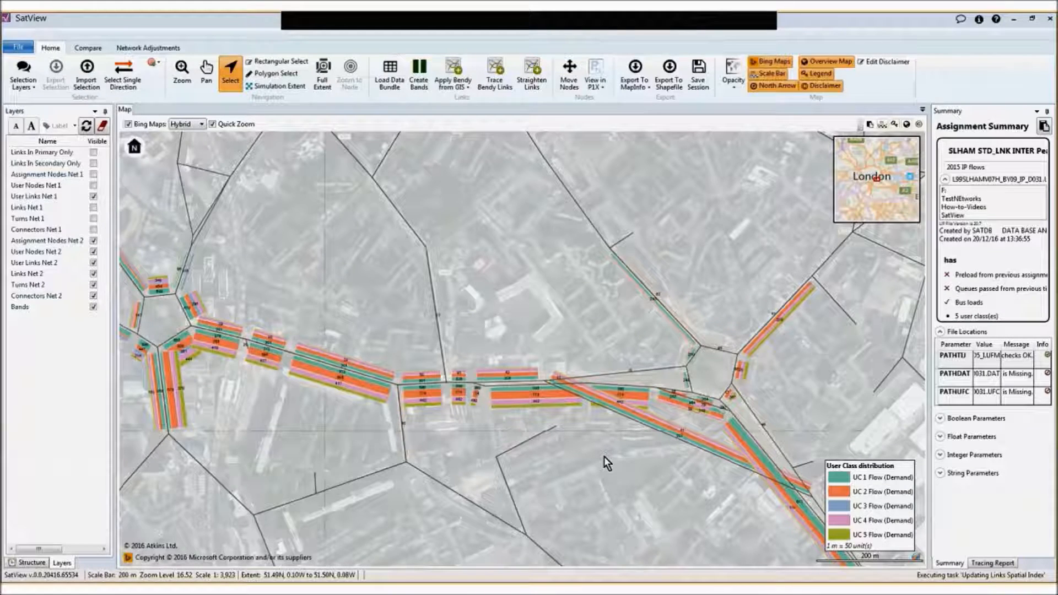